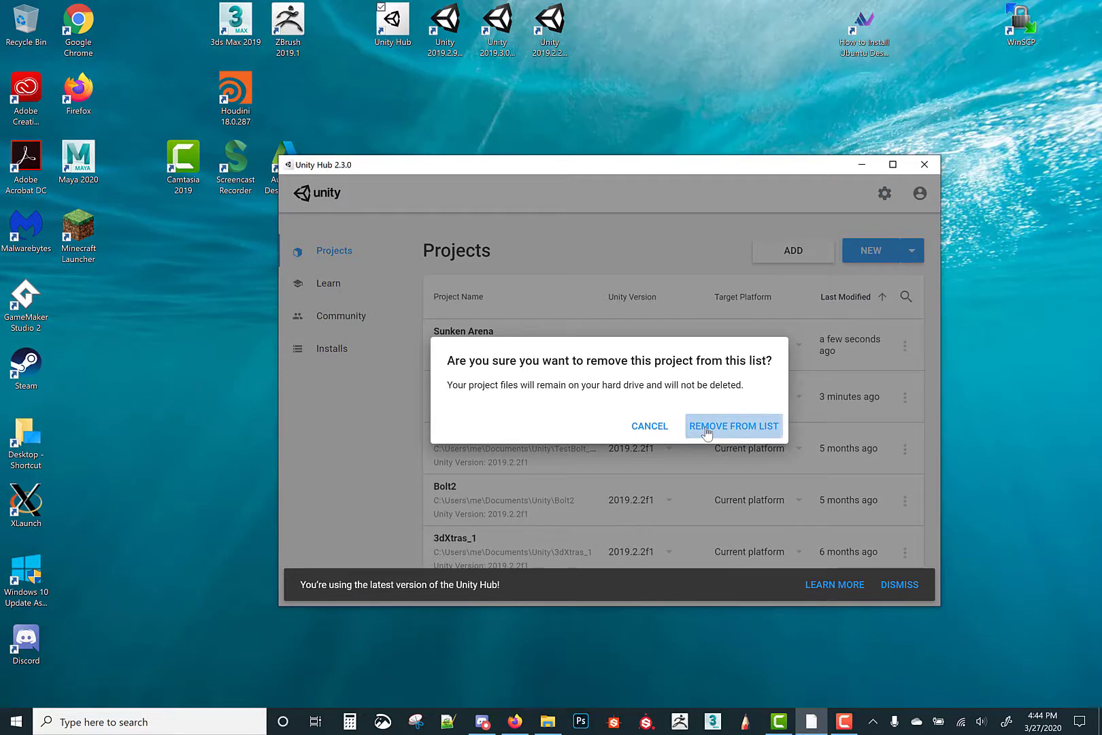
pyautogui.click(666, 418)
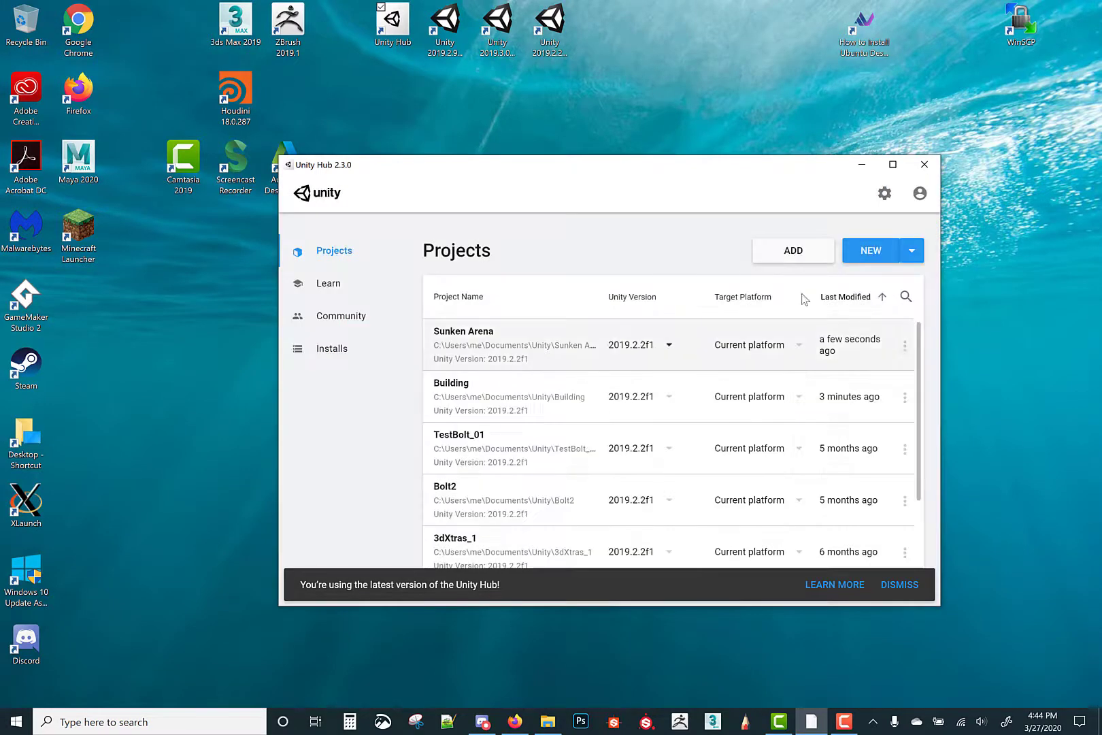
pyautogui.click(911, 250)
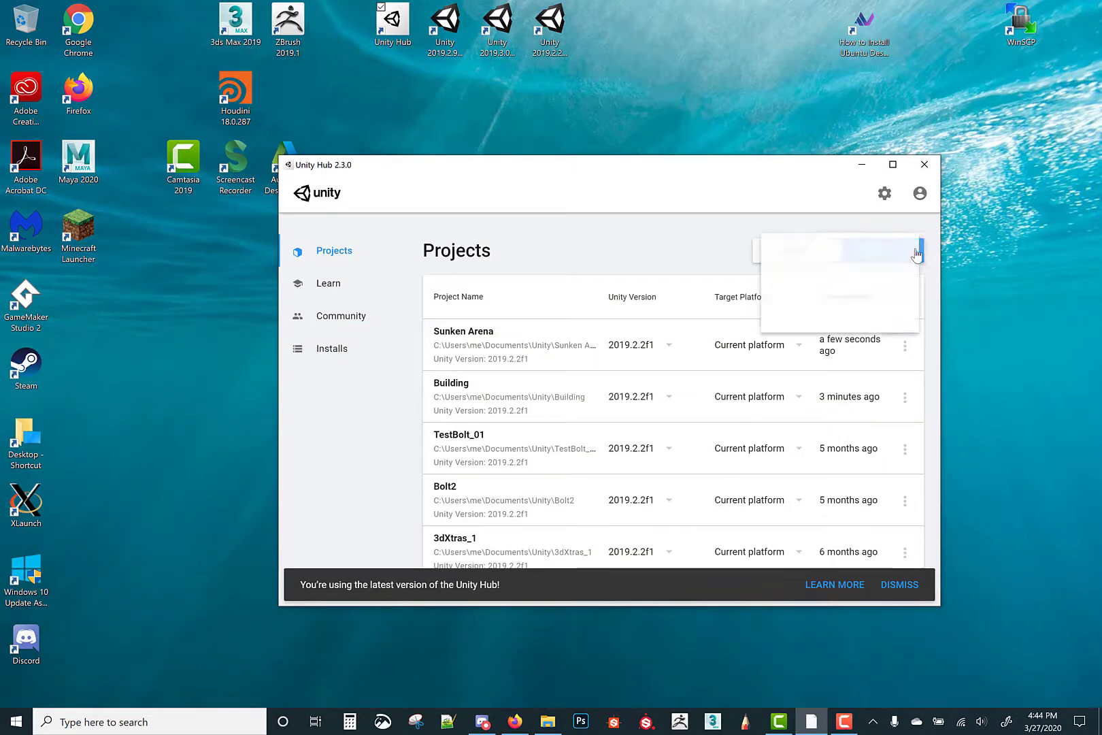
pyautogui.click(741, 236)
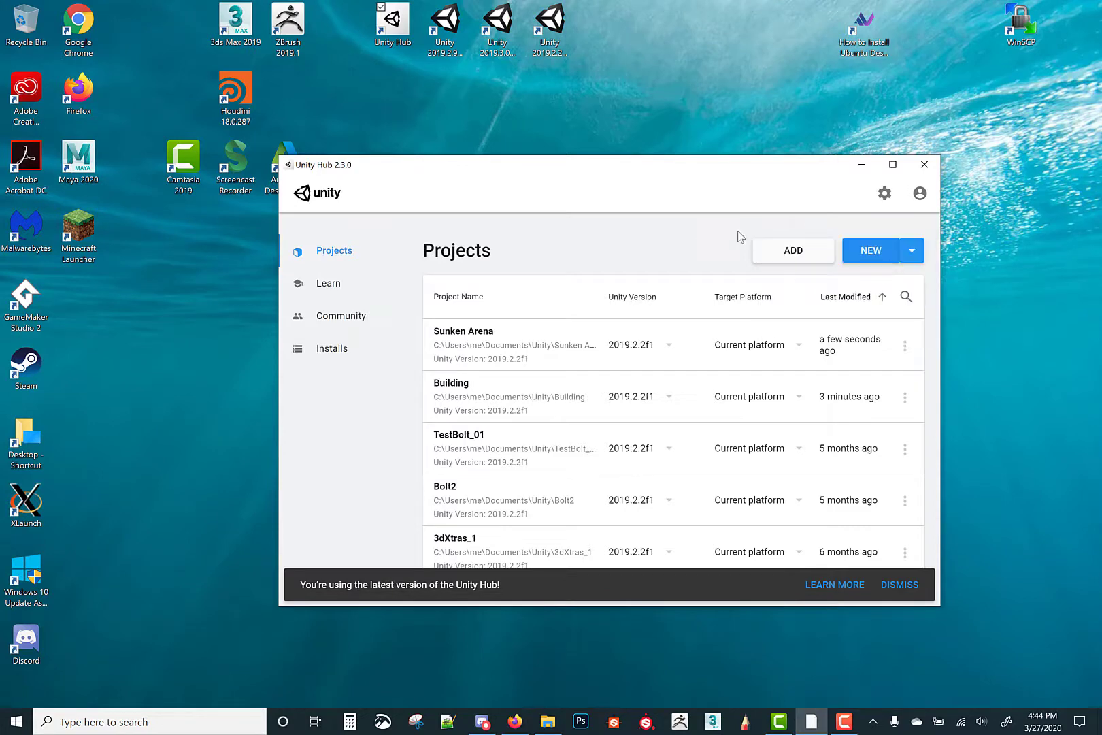
pyautogui.click(871, 251)
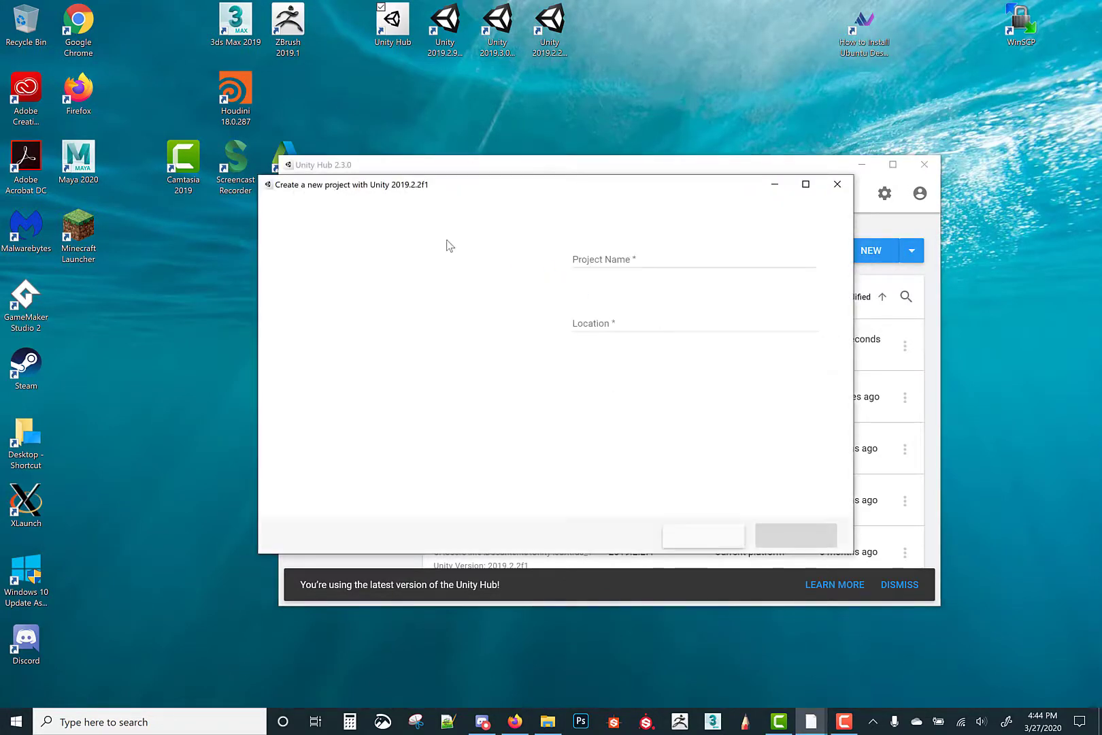
pyautogui.moveTo(659, 261); pyautogui.dragTo(562, 265)
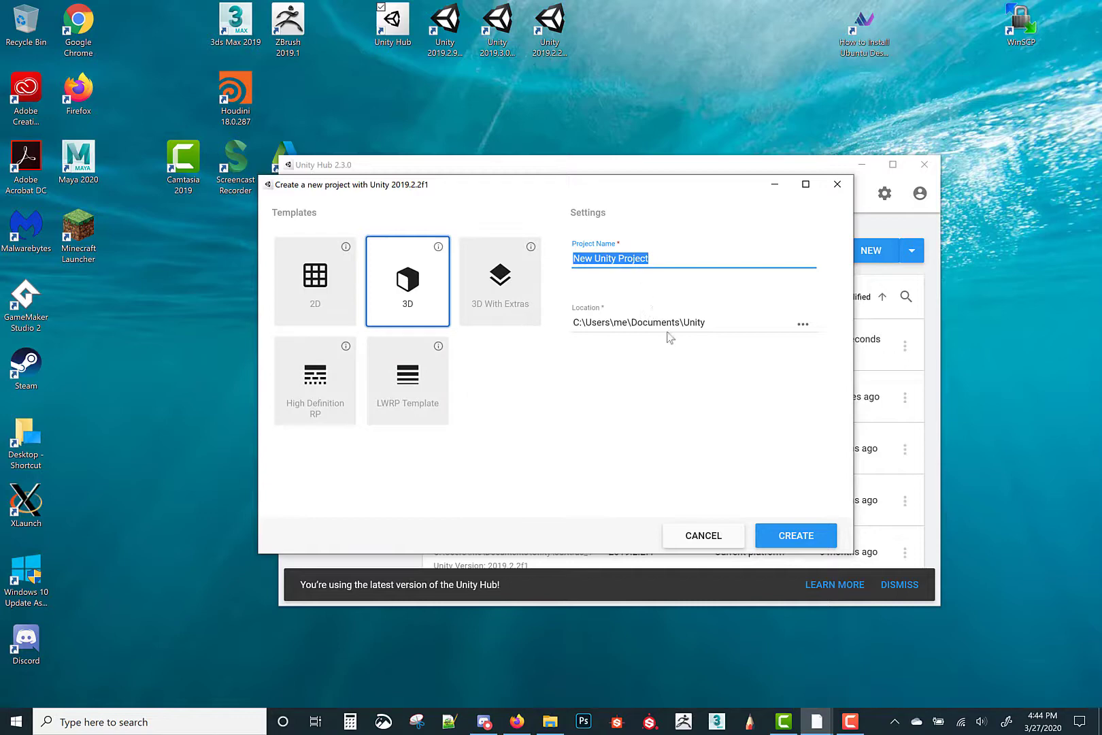
pyautogui.click(705, 537)
# - Open the existing Sunken Arena project from the projects list
pyautogui.click(488, 345)
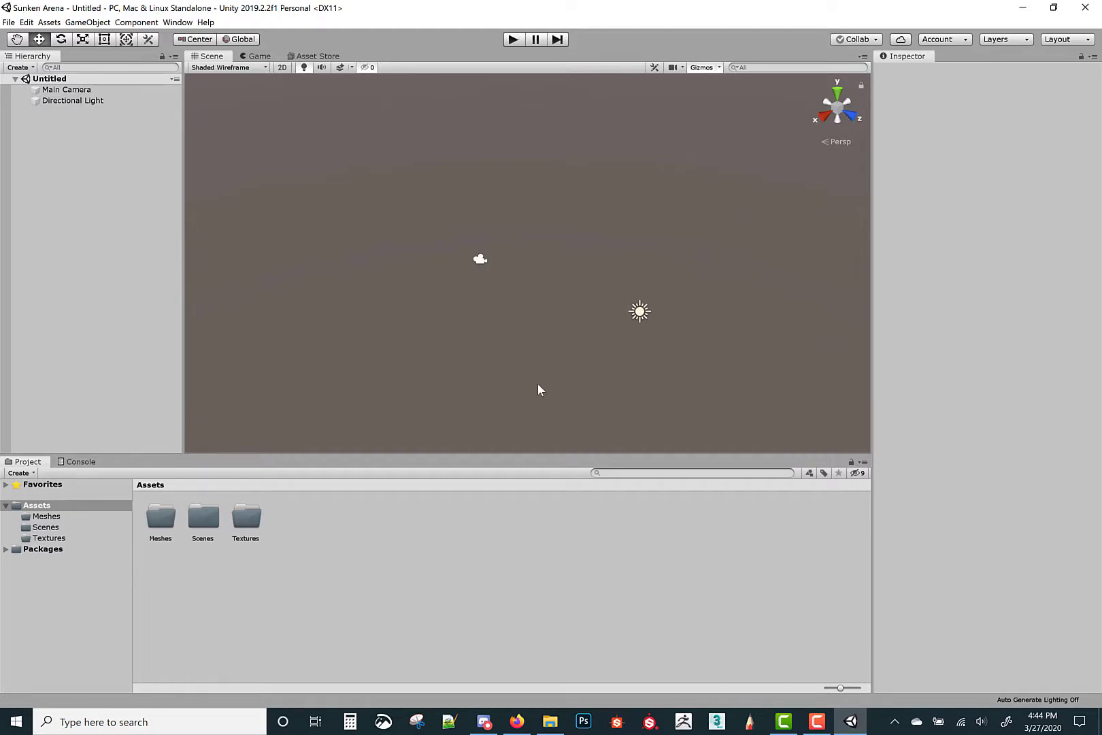
pyautogui.moveTo(556, 335); pyautogui.dragTo(582, 320, button='right')
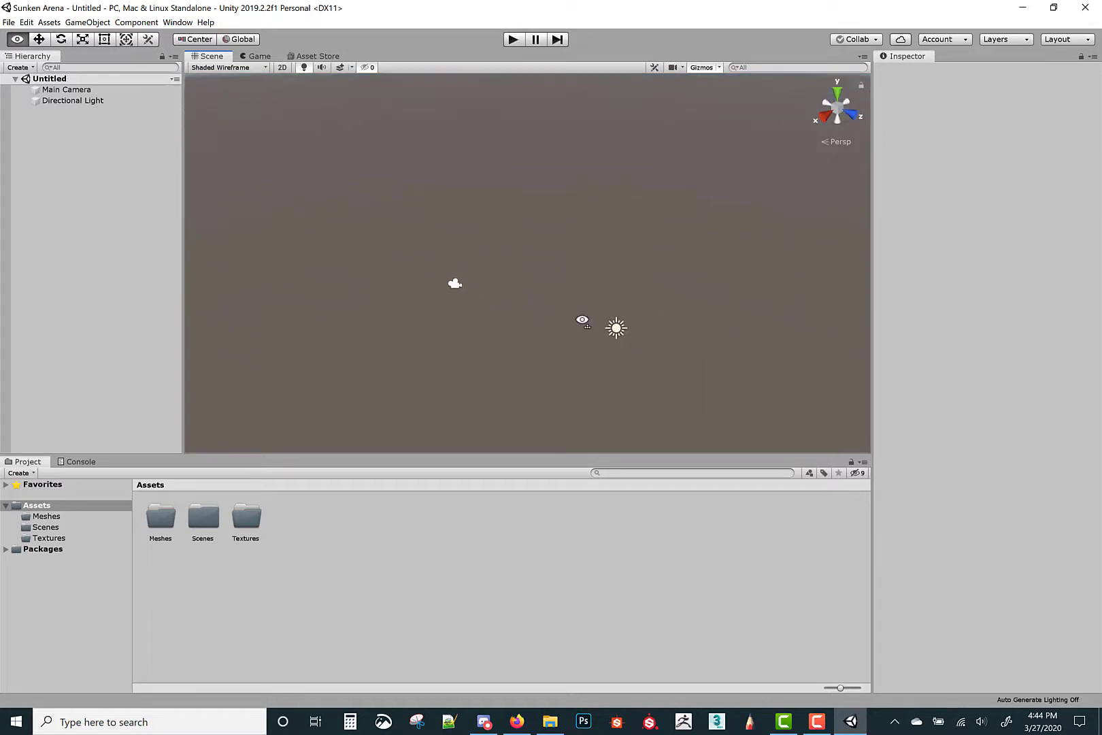
pyautogui.click(95, 216)
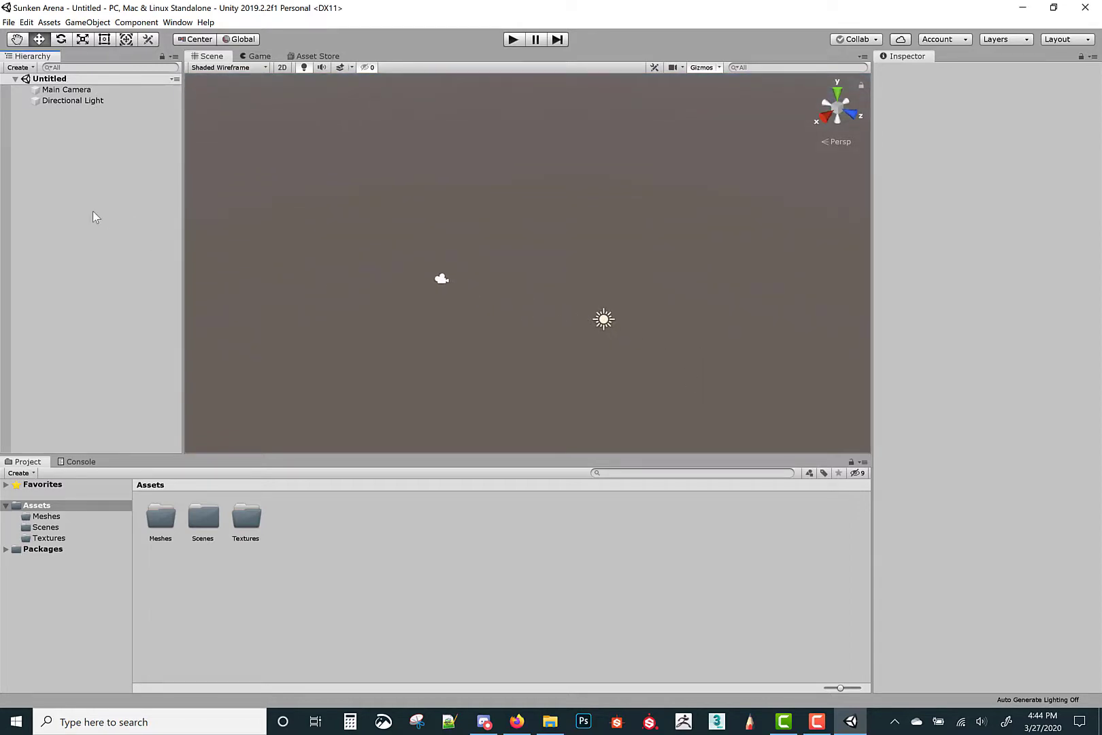
# - Look through the Meshes, Scenes and Textures folders in the project's assets to check what they contain
pyautogui.click(43, 514)
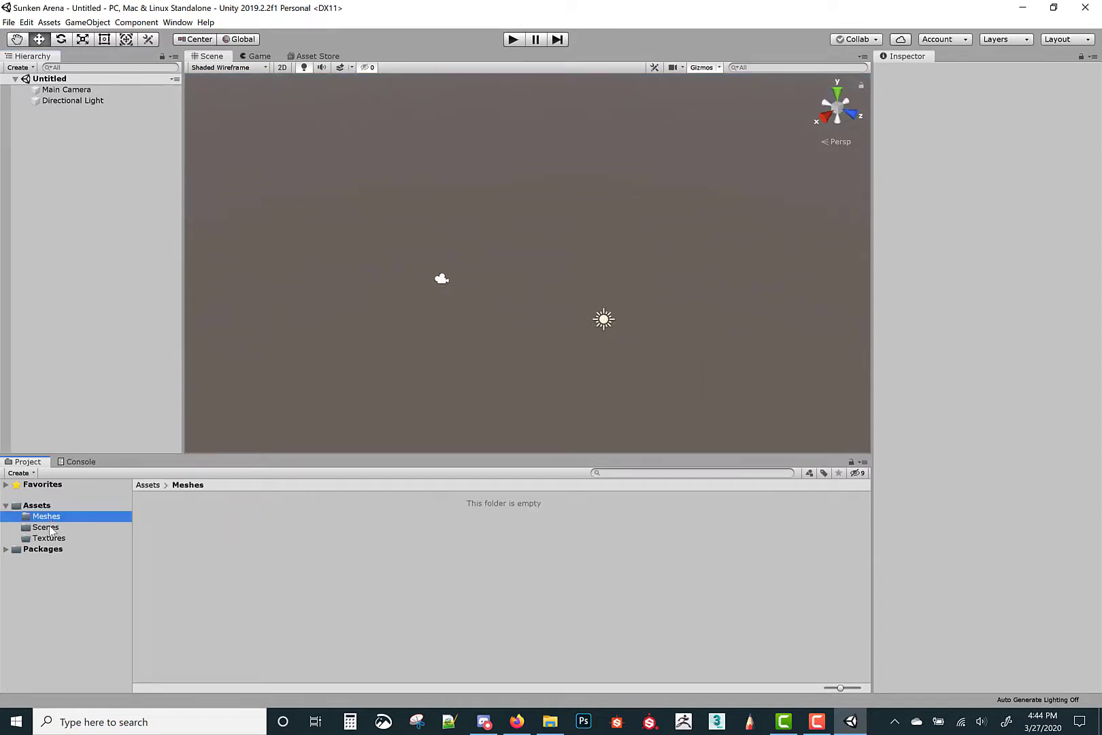
pyautogui.press('Down')
pyautogui.click(38, 505)
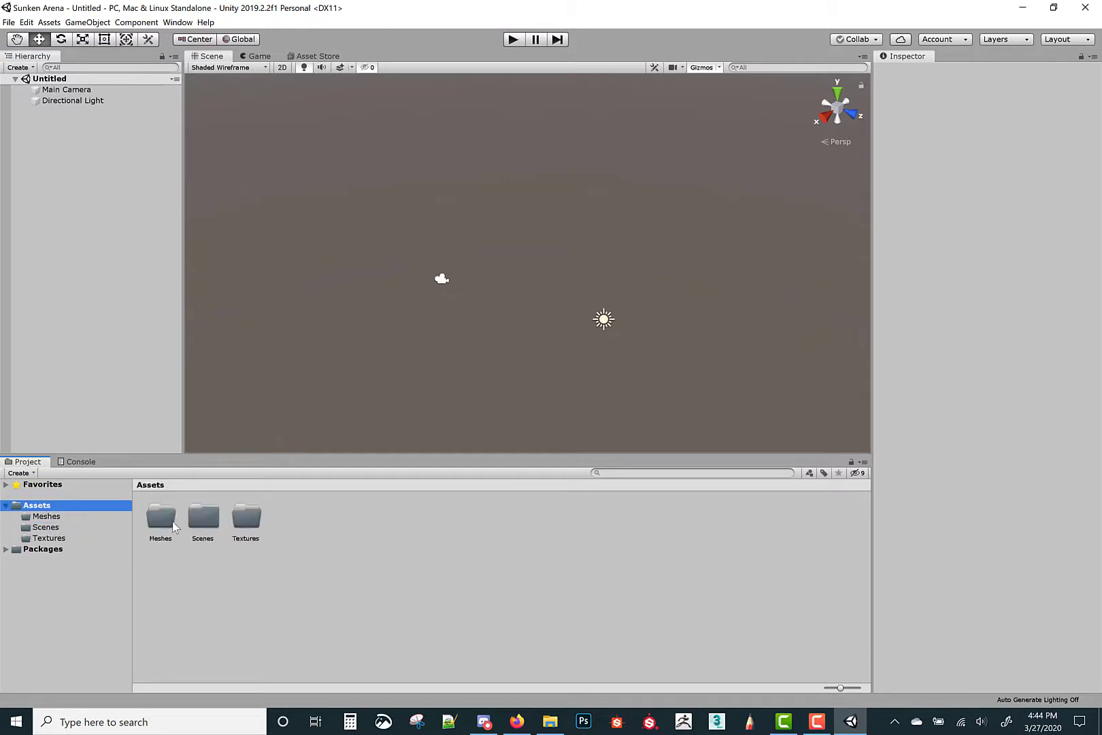
pyautogui.click(247, 519)
pyautogui.click(202, 518)
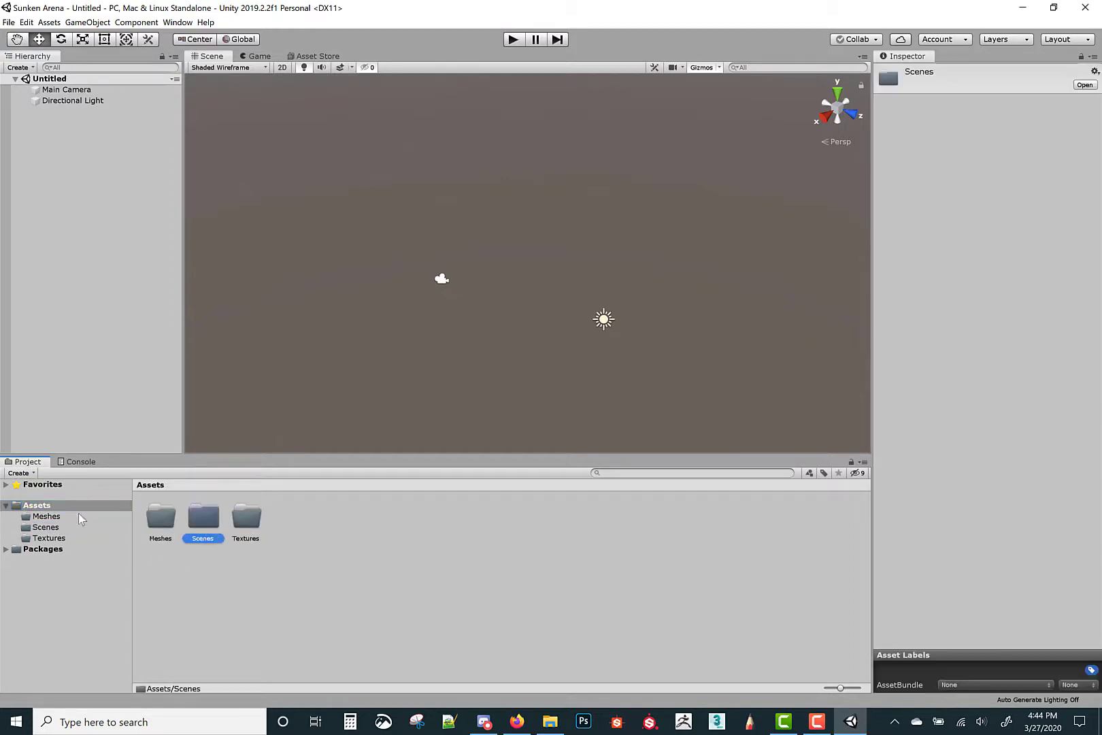
pyautogui.click(48, 528)
pyautogui.click(171, 529)
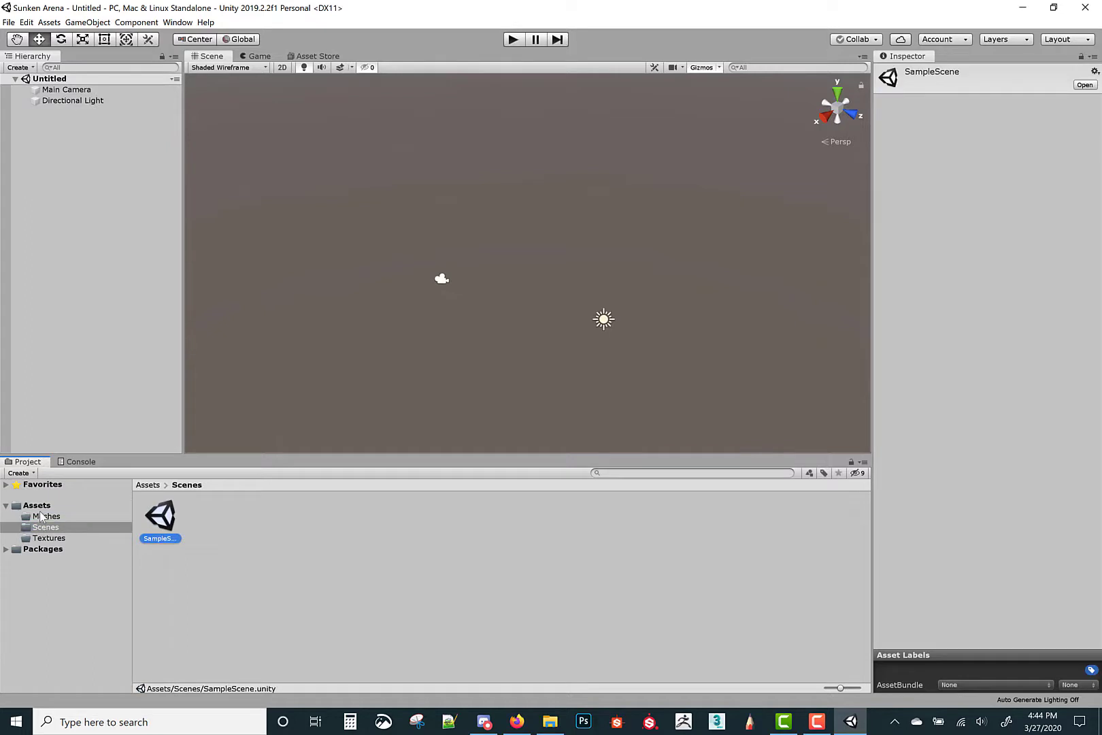
pyautogui.click(41, 517)
# - Create a new folder named Materials directly inside the Assets folder
pyautogui.click(38, 506)
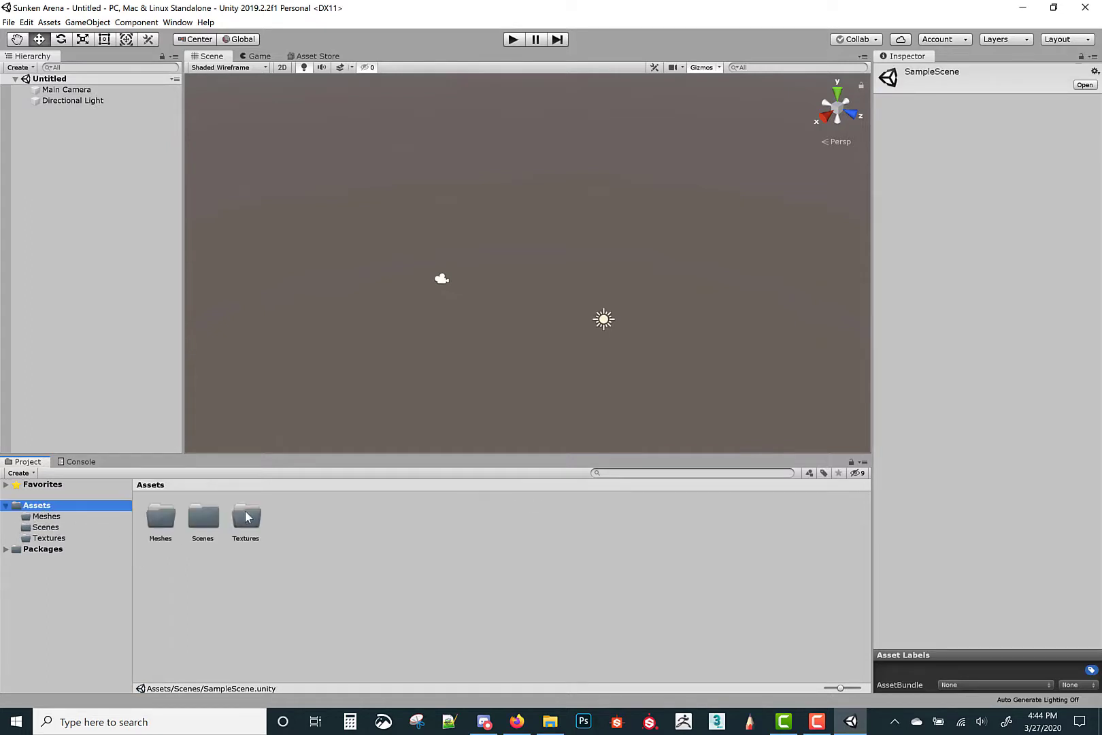
pyautogui.rightClick(298, 506)
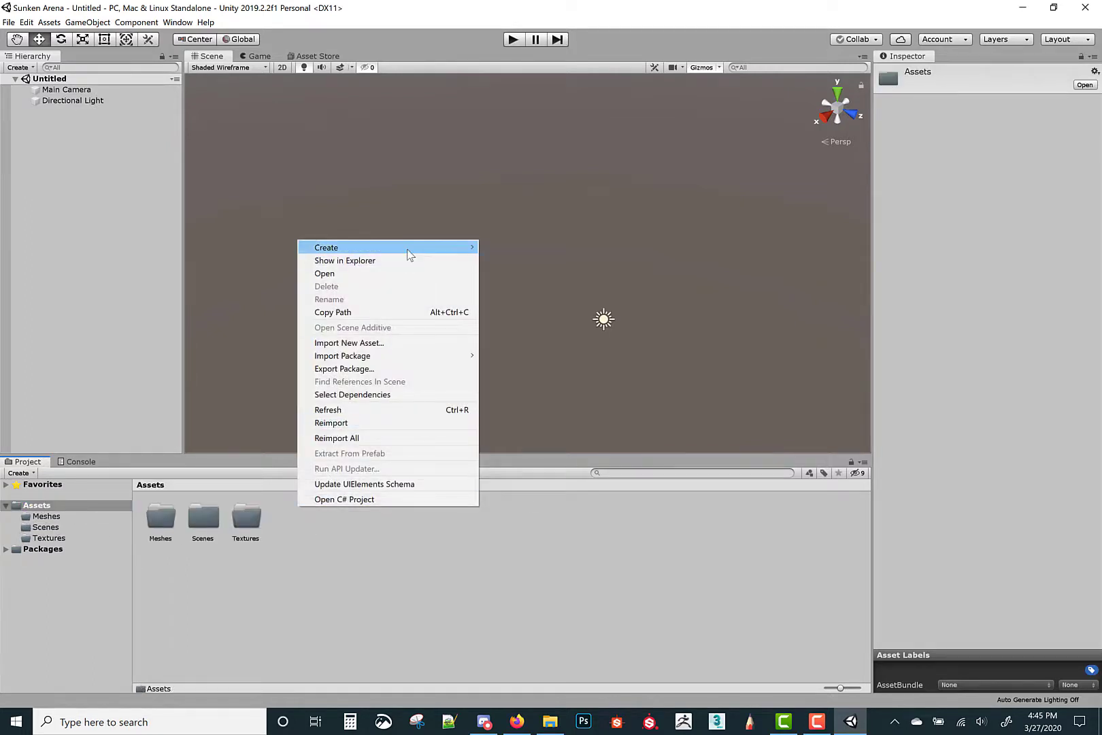
pyautogui.moveTo(413, 248)
pyautogui.click(505, 248)
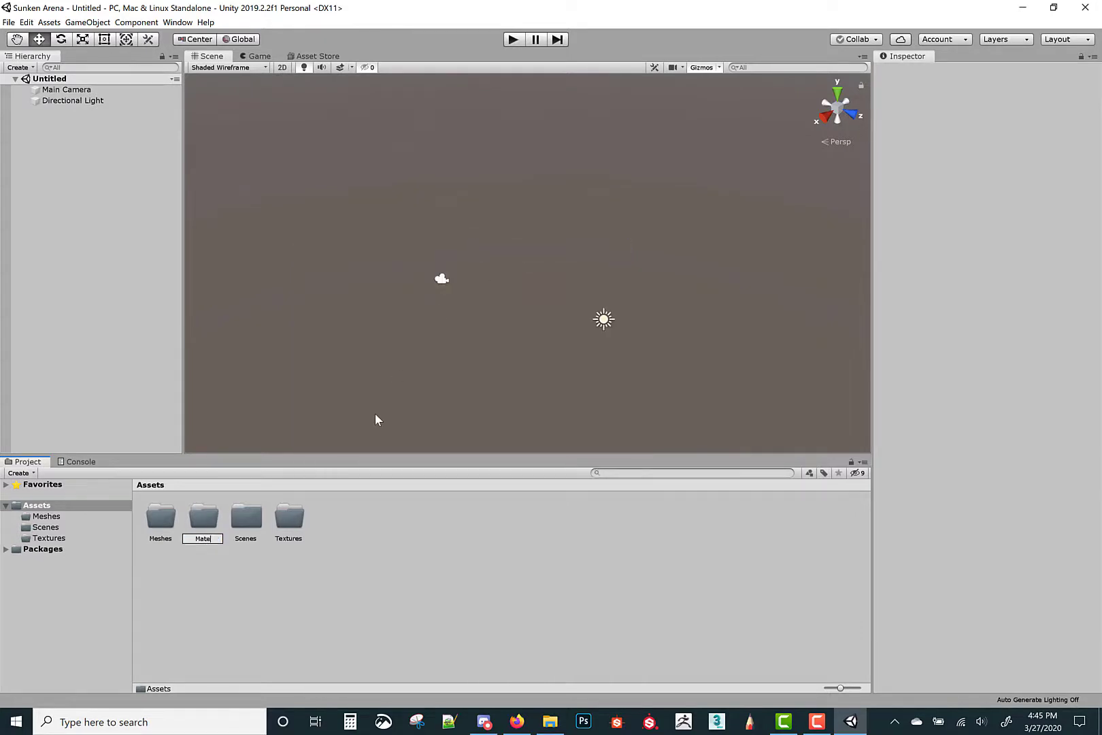
pyautogui.write('Materials')
pyautogui.press('Return')
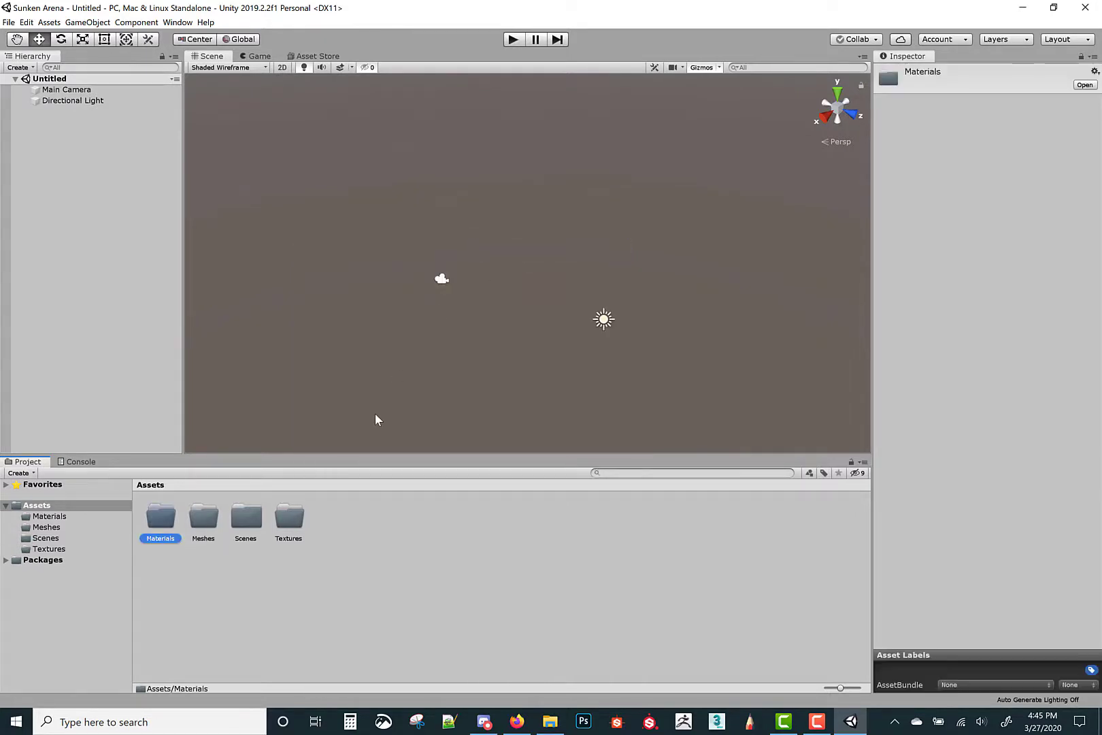
# - Import the Wall_Base_01.FBX model from the SunkenArena FBX folder into the Meshes folder
pyautogui.doubleClick(199, 524)
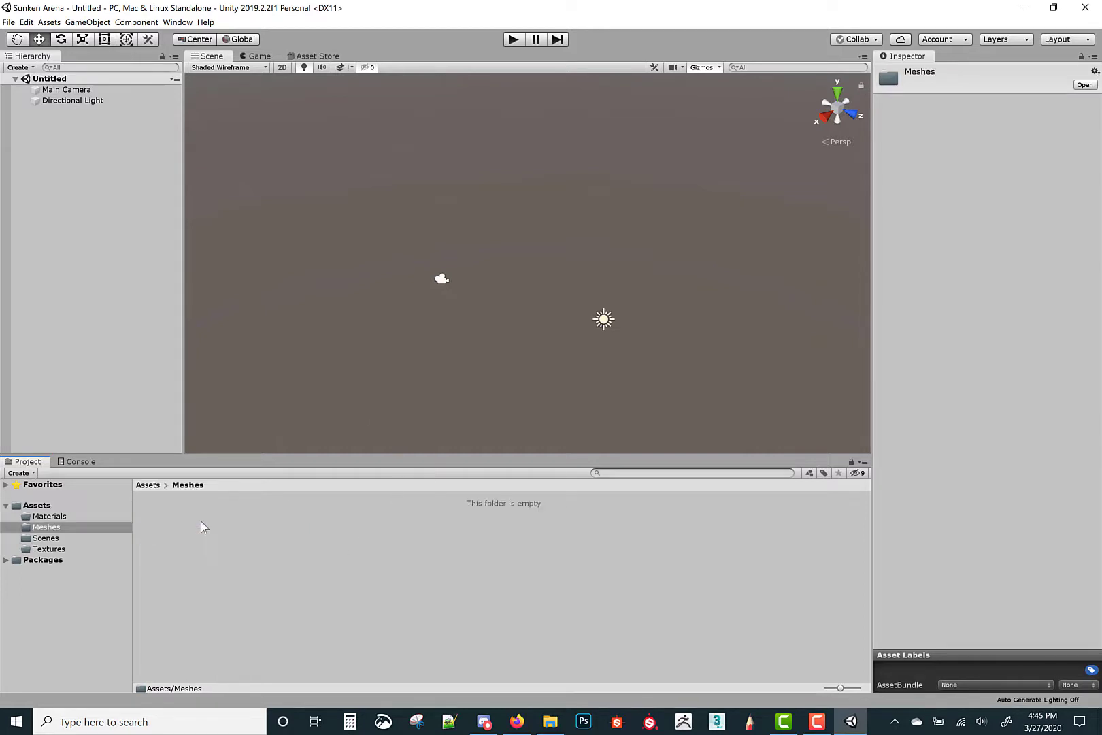
pyautogui.rightClick(200, 521)
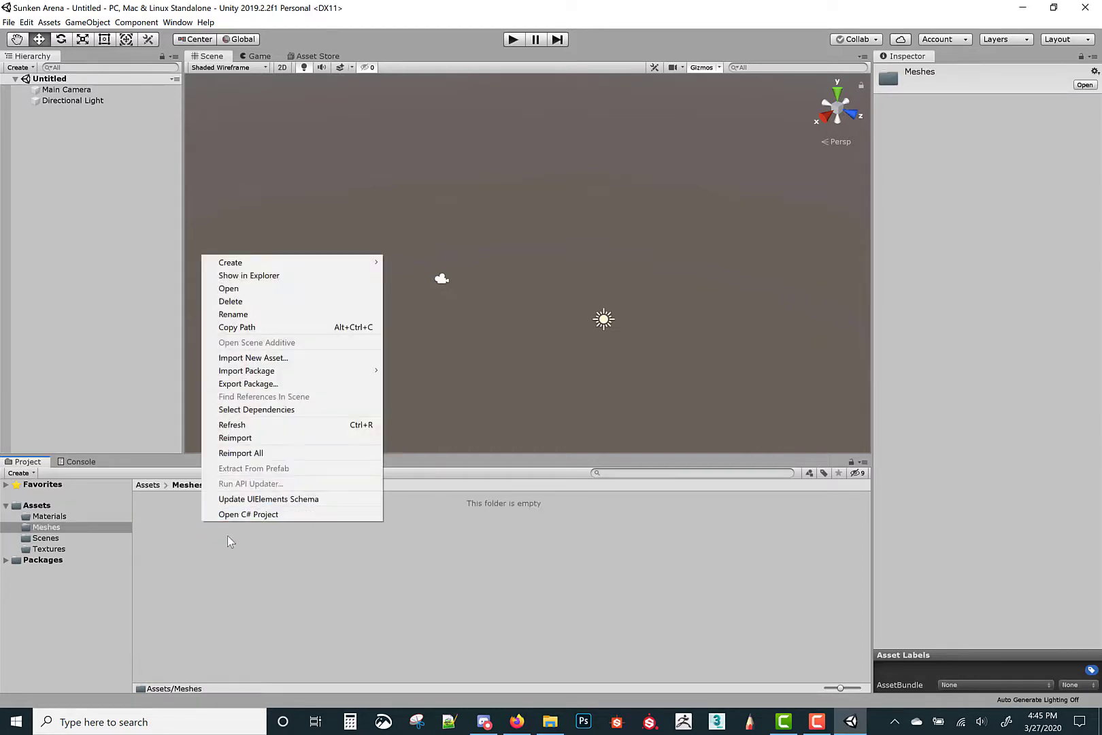
pyautogui.click(323, 359)
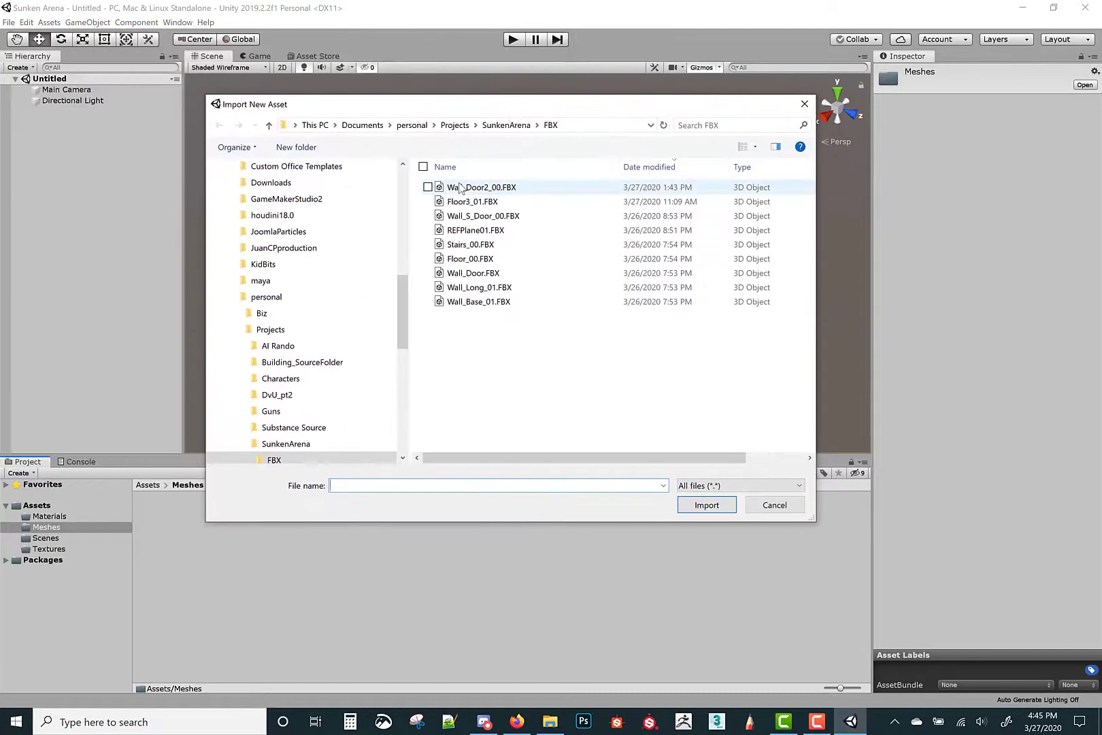
pyautogui.click(460, 188)
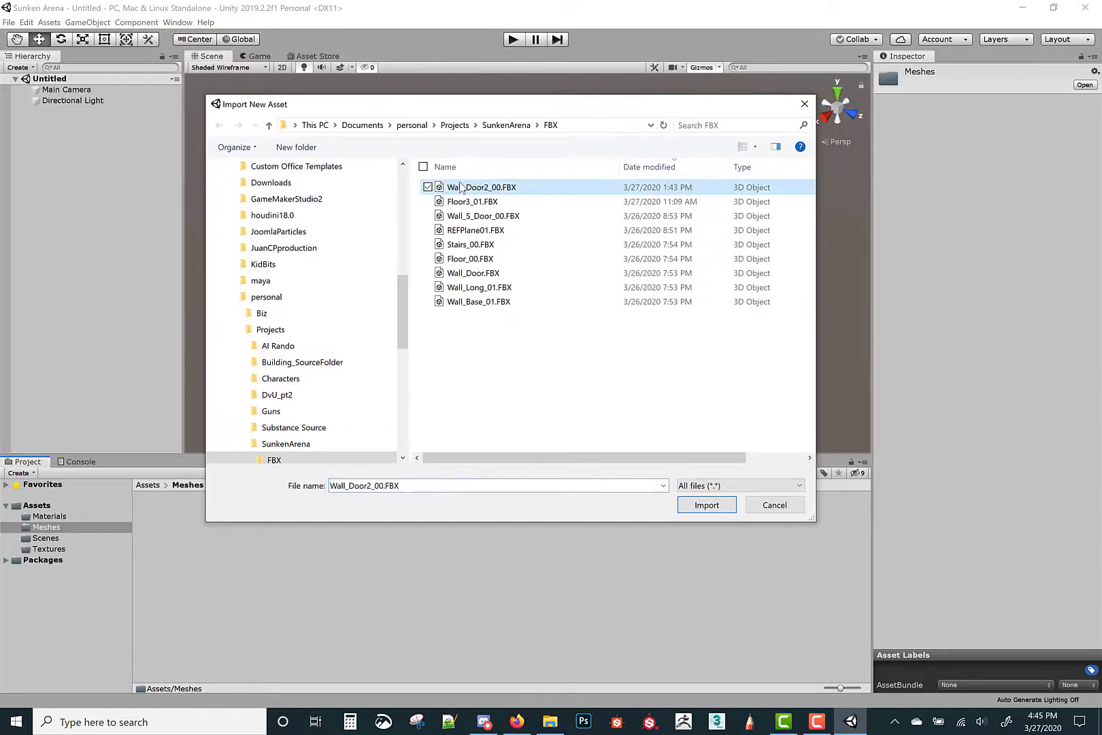
pyautogui.keyDown('shift'); pyautogui.click(480, 306); pyautogui.keyUp('shift')
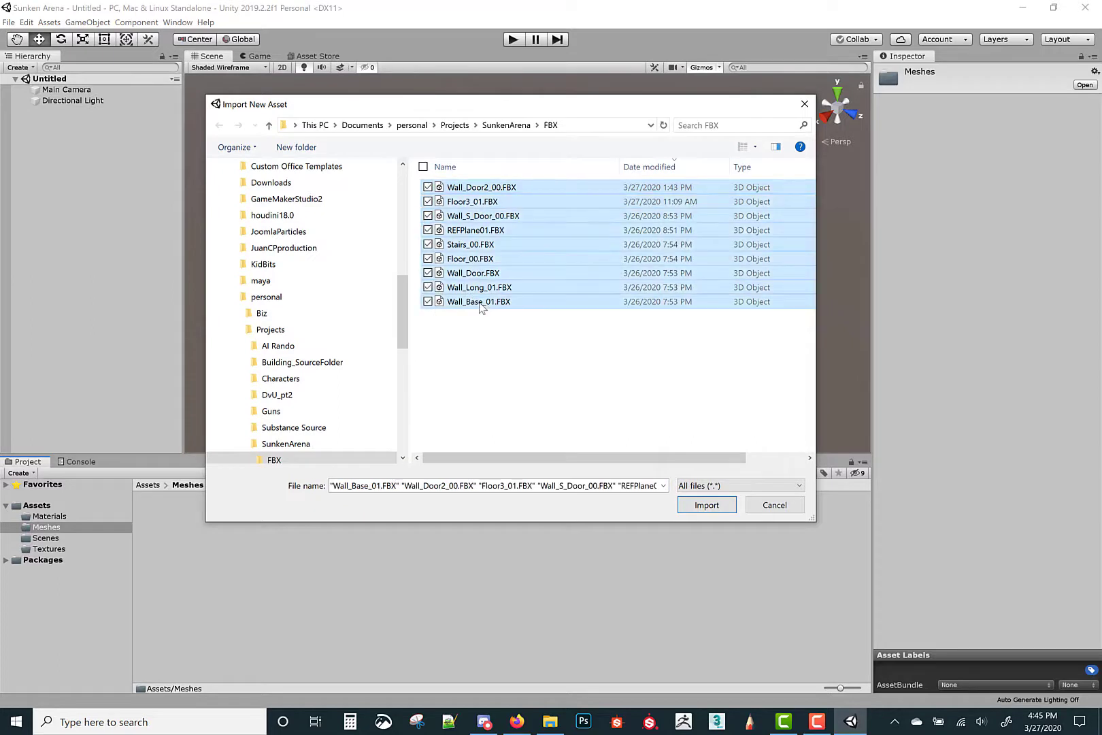
pyautogui.click(518, 304)
pyautogui.click(483, 230)
pyautogui.click(486, 273)
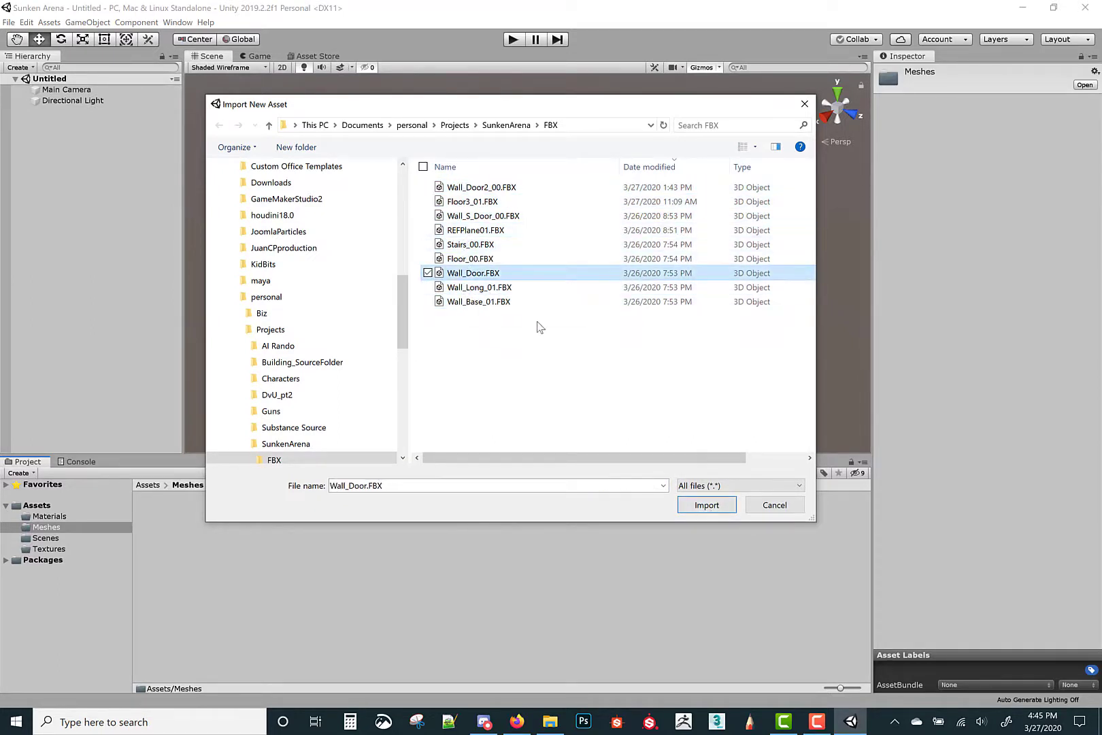
pyautogui.click(485, 304)
pyautogui.click(704, 506)
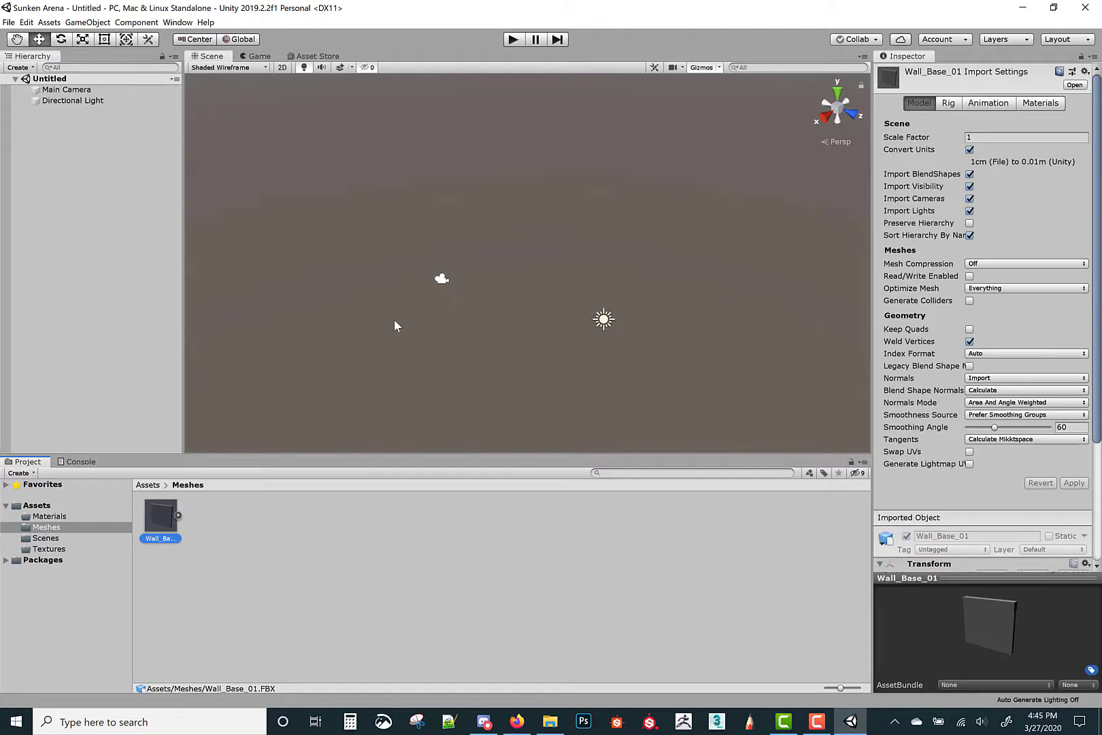
pyautogui.click(38, 505)
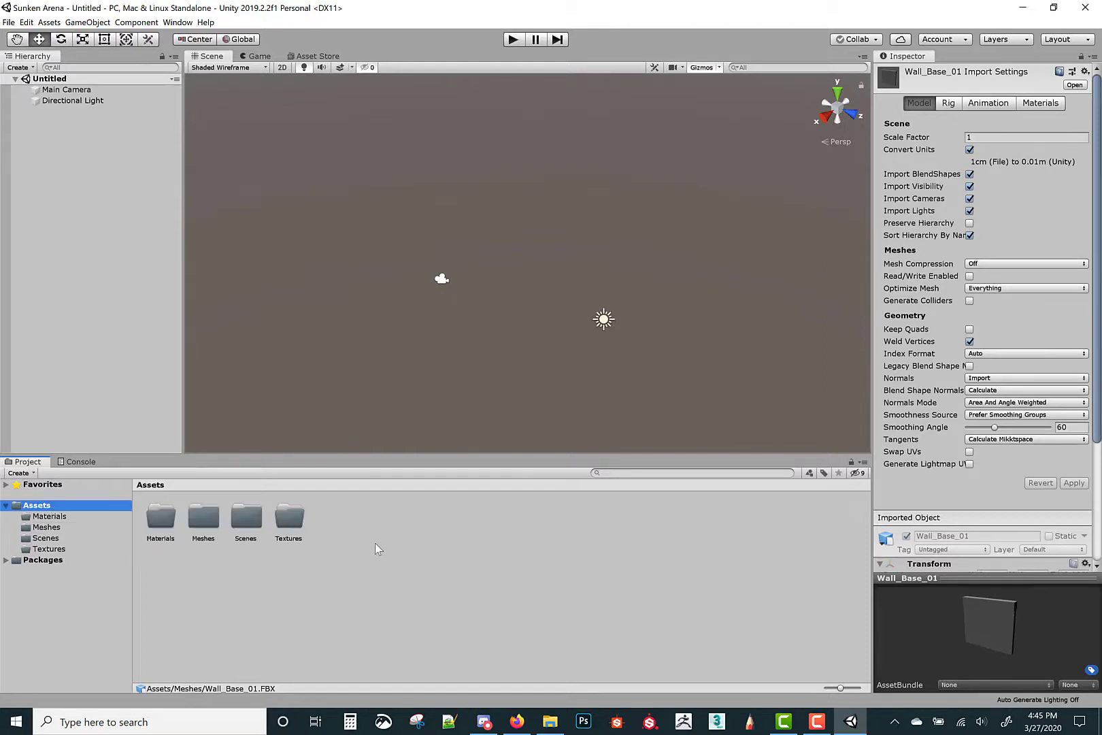
pyautogui.rightClick(379, 541)
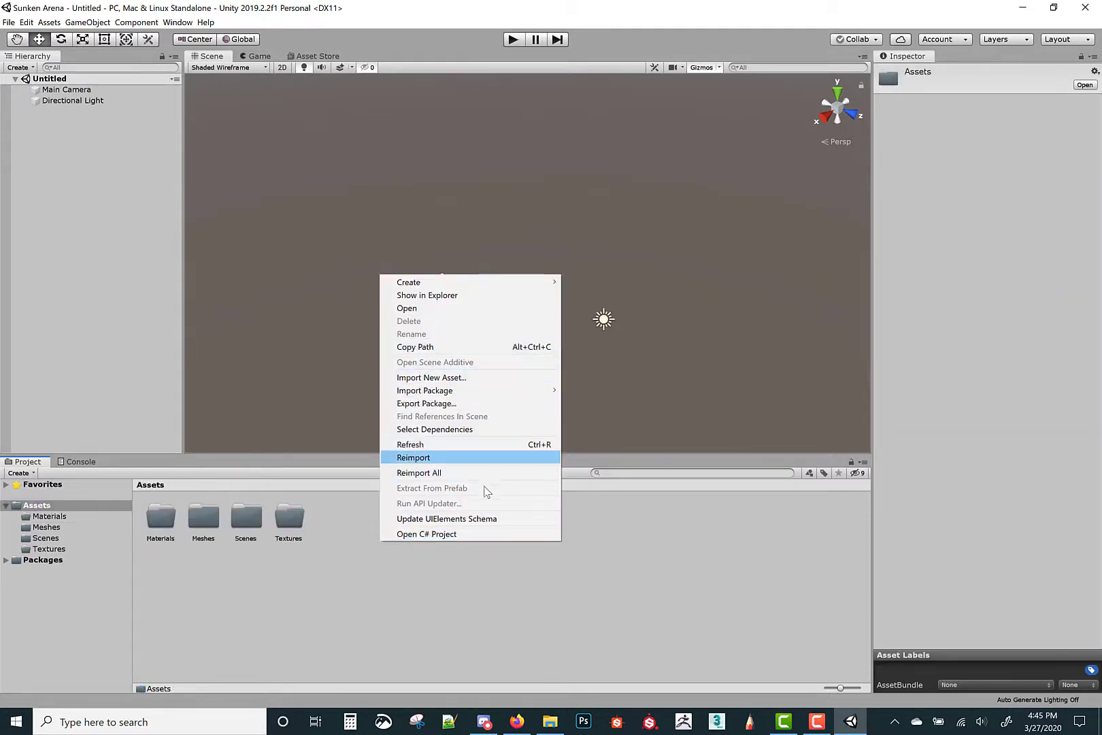
pyautogui.click(34, 24)
pyautogui.moveTo(44, 19)
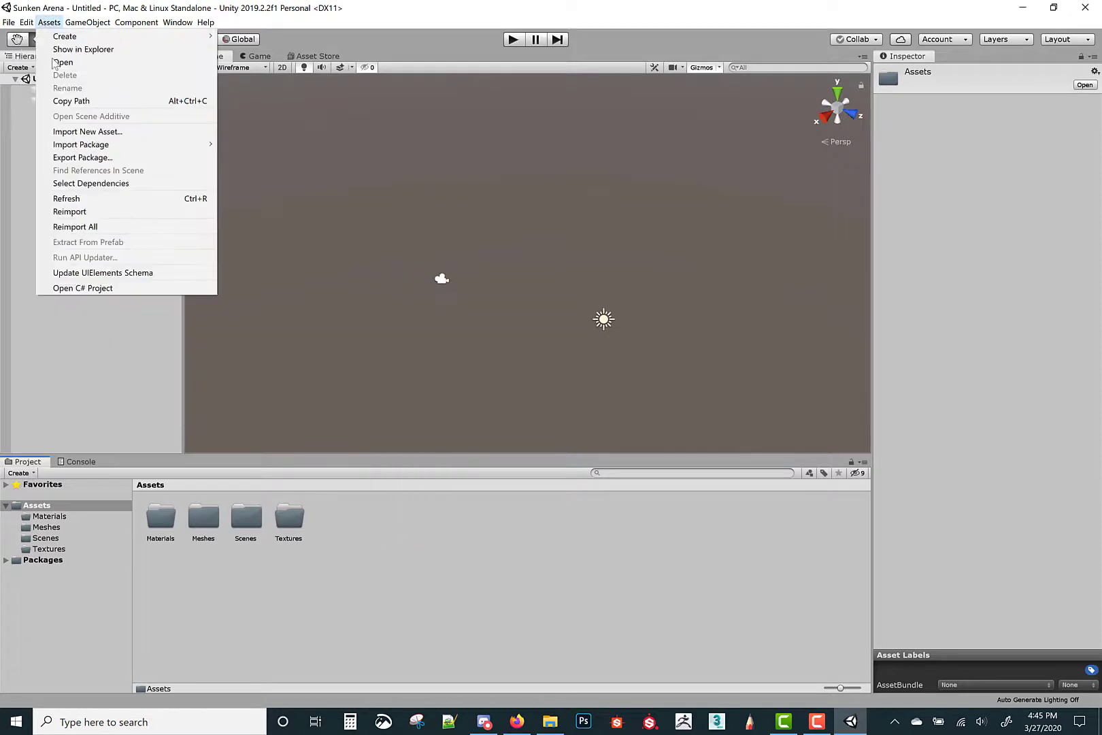
pyautogui.click(48, 369)
pyautogui.rightClick(93, 132)
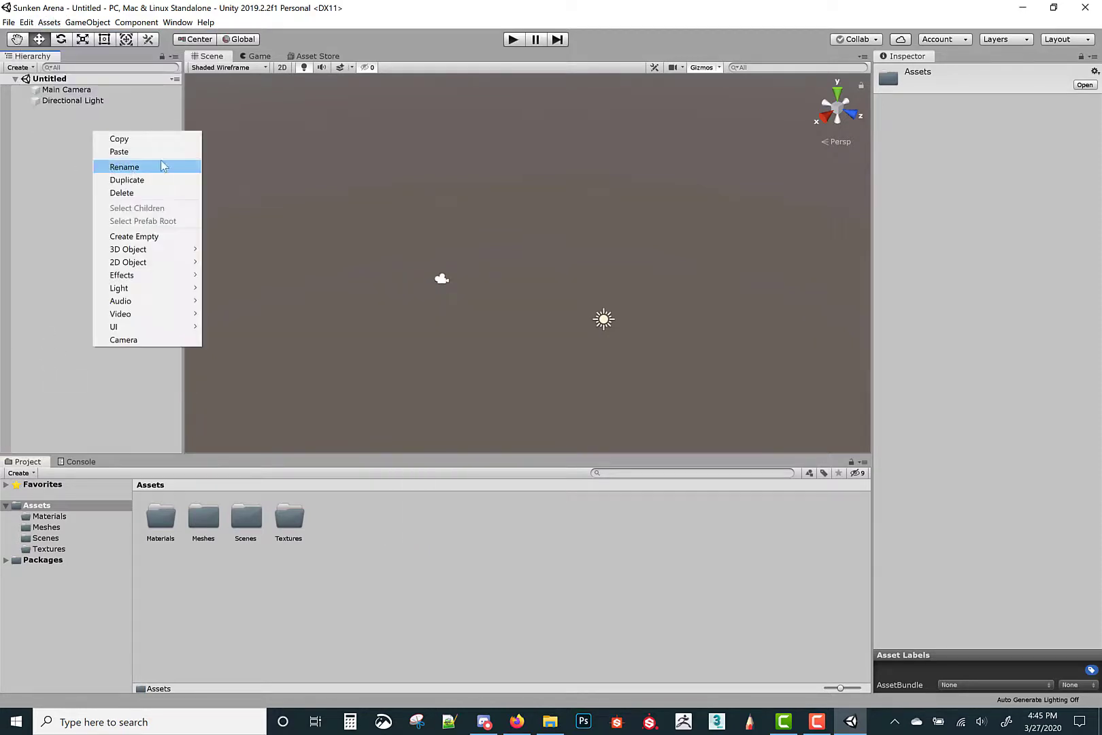
pyautogui.moveTo(195, 250)
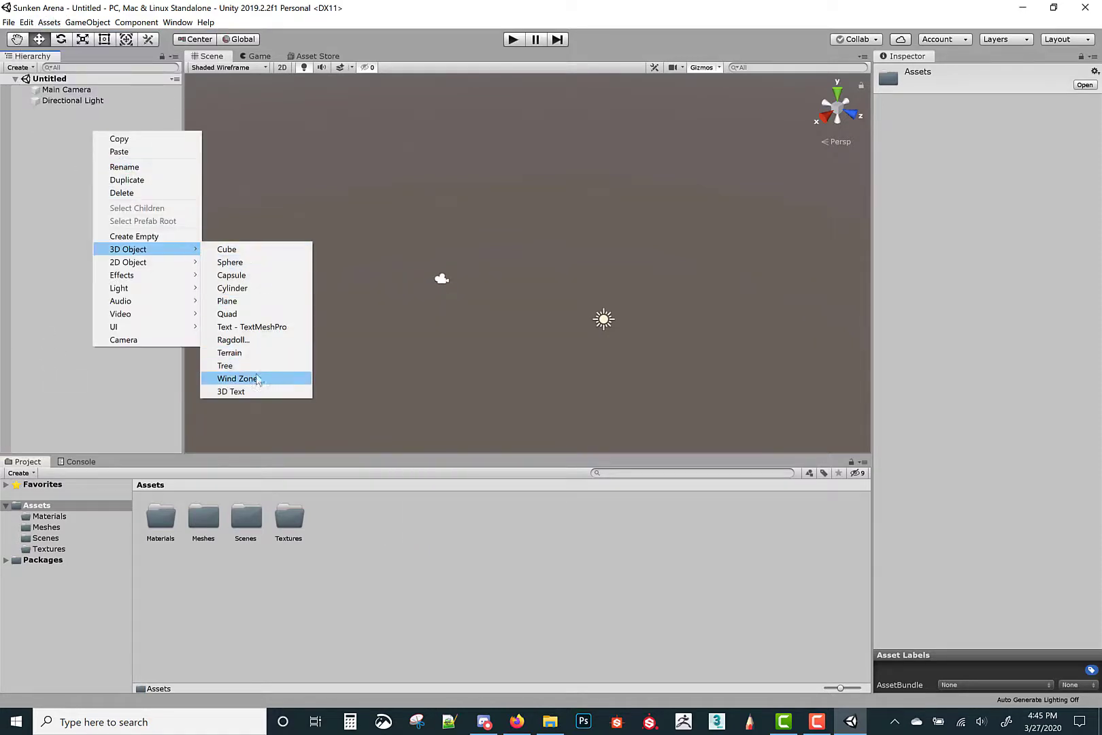
pyautogui.click(70, 171)
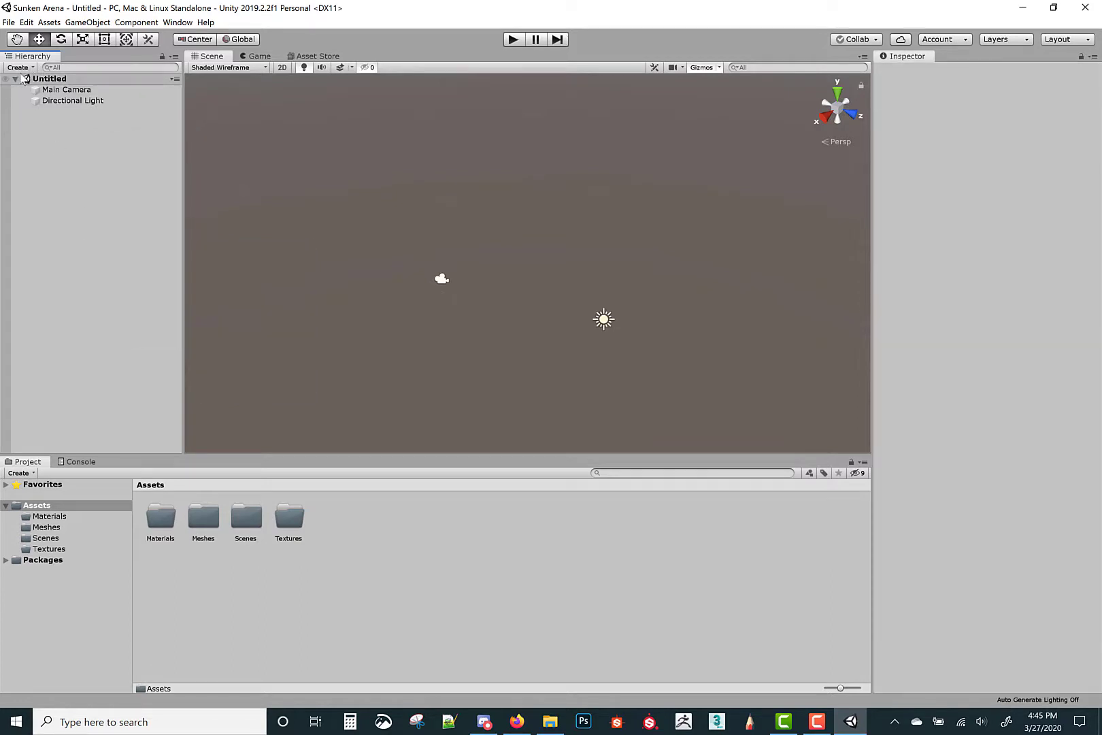
# - Add a 3D Terrain object to the scene
pyautogui.rightClick(69, 168)
pyautogui.moveTo(163, 319)
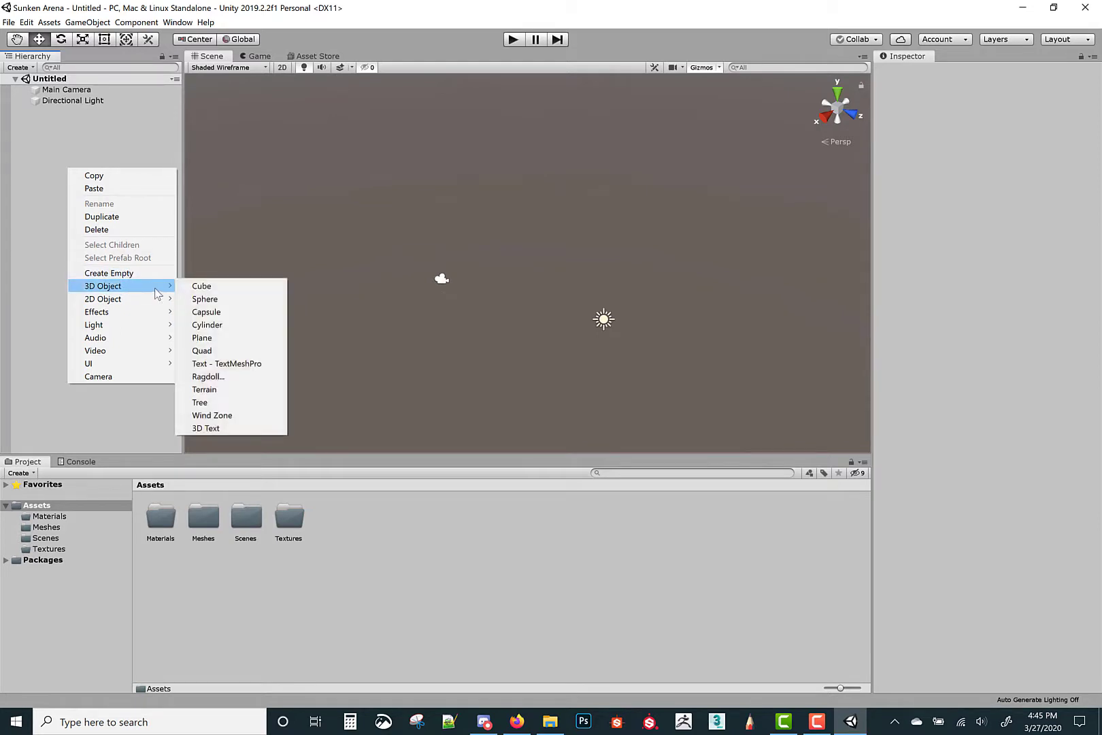
pyautogui.click(216, 392)
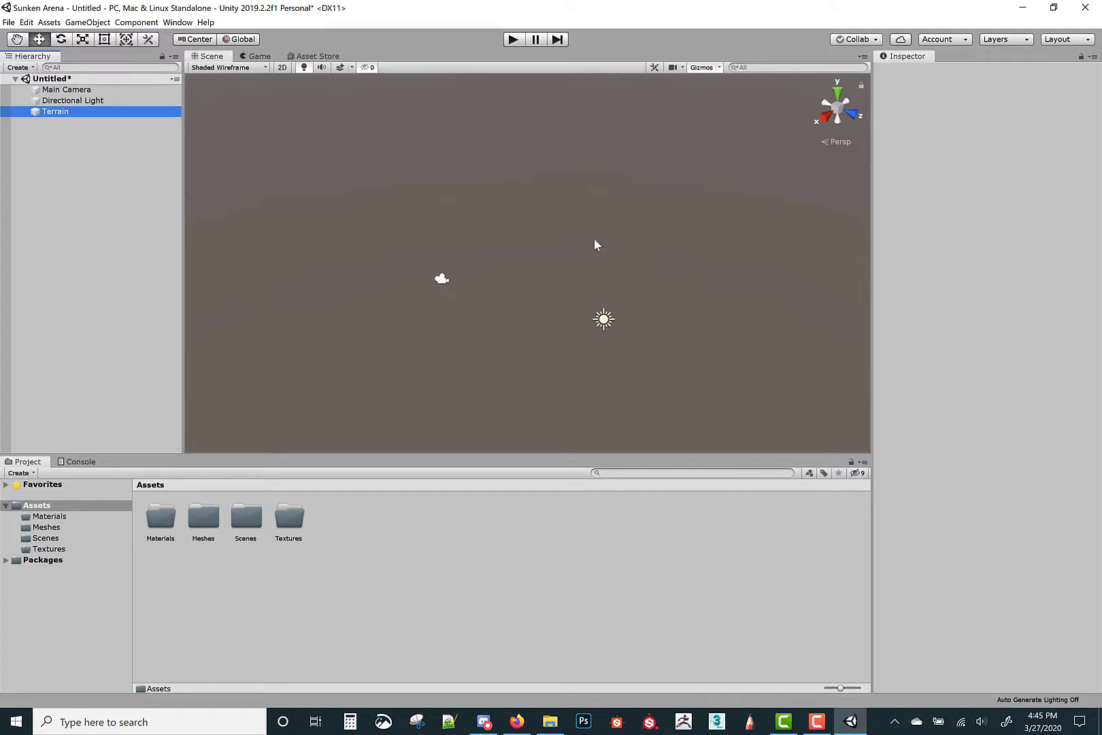
pyautogui.moveTo(594, 239); pyautogui.dragTo(459, 312, button='right')
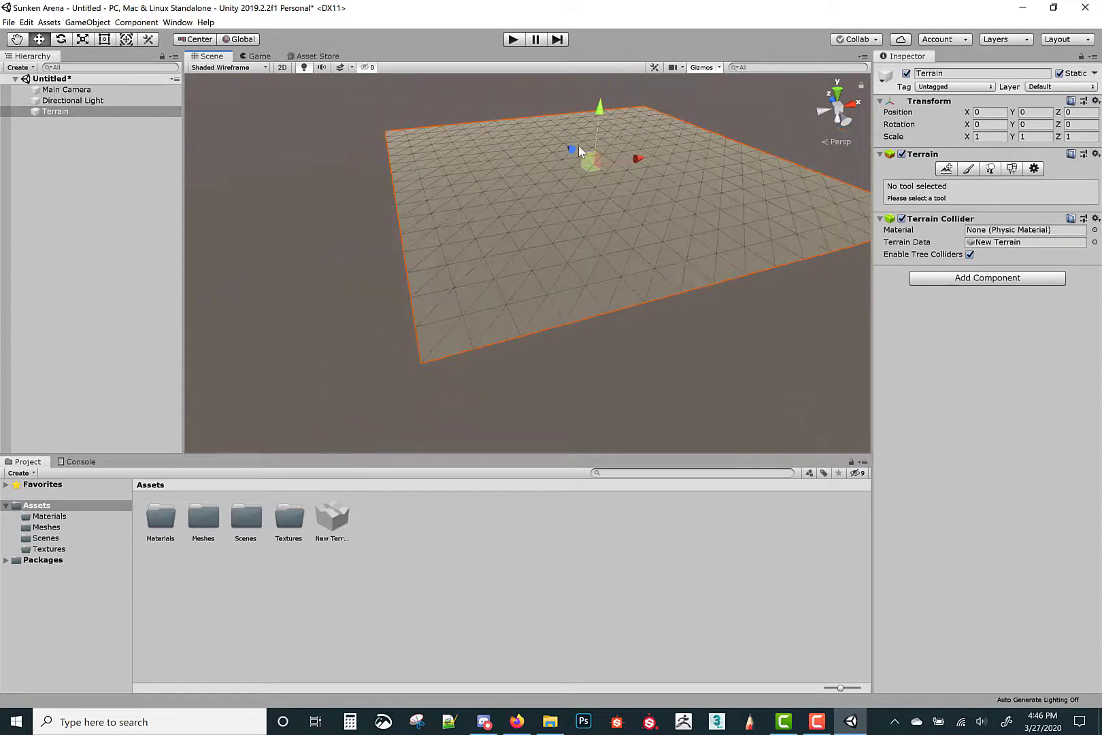
# - Move the terrain to position X -500 and Z -500 so it is centred around the Main Camera
pyautogui.moveTo(572, 148); pyautogui.dragTo(628, 230)
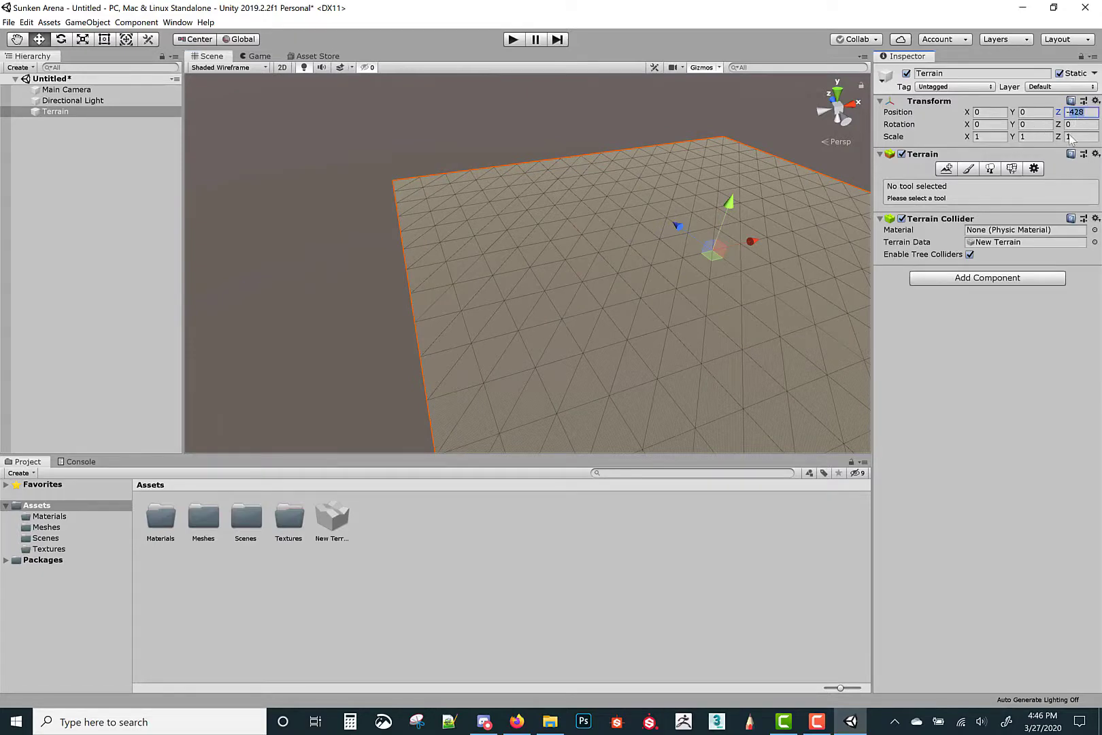
pyautogui.write('-500')
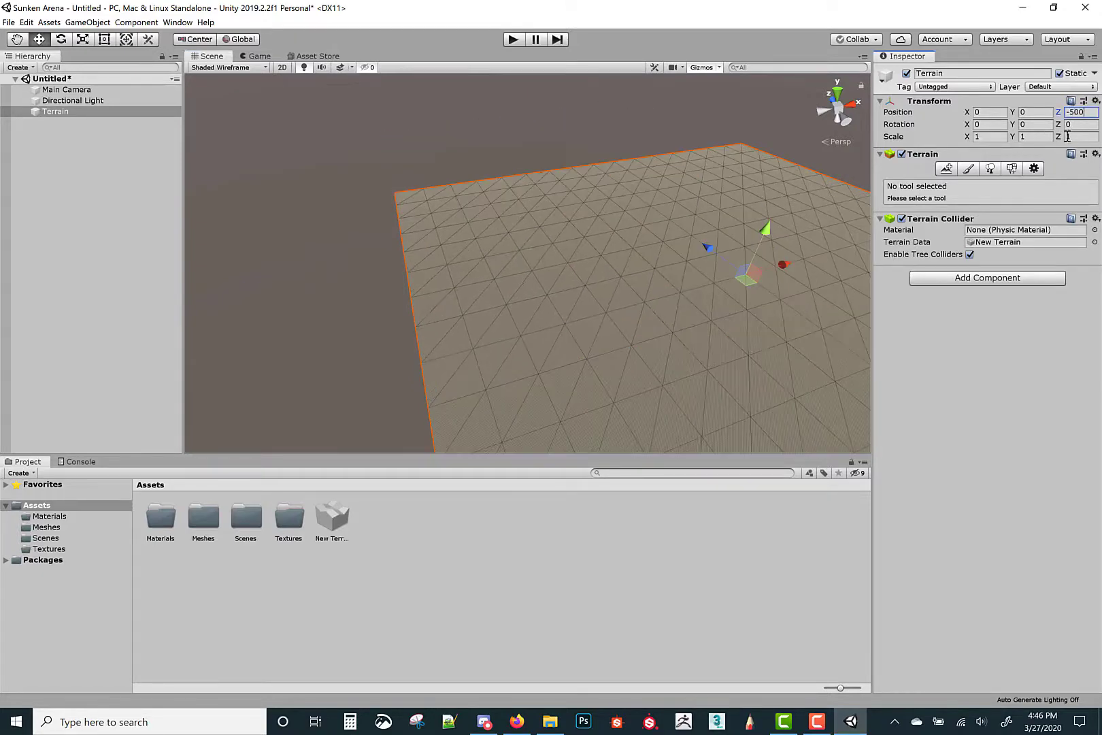
pyautogui.moveTo(779, 271); pyautogui.dragTo(636, 310)
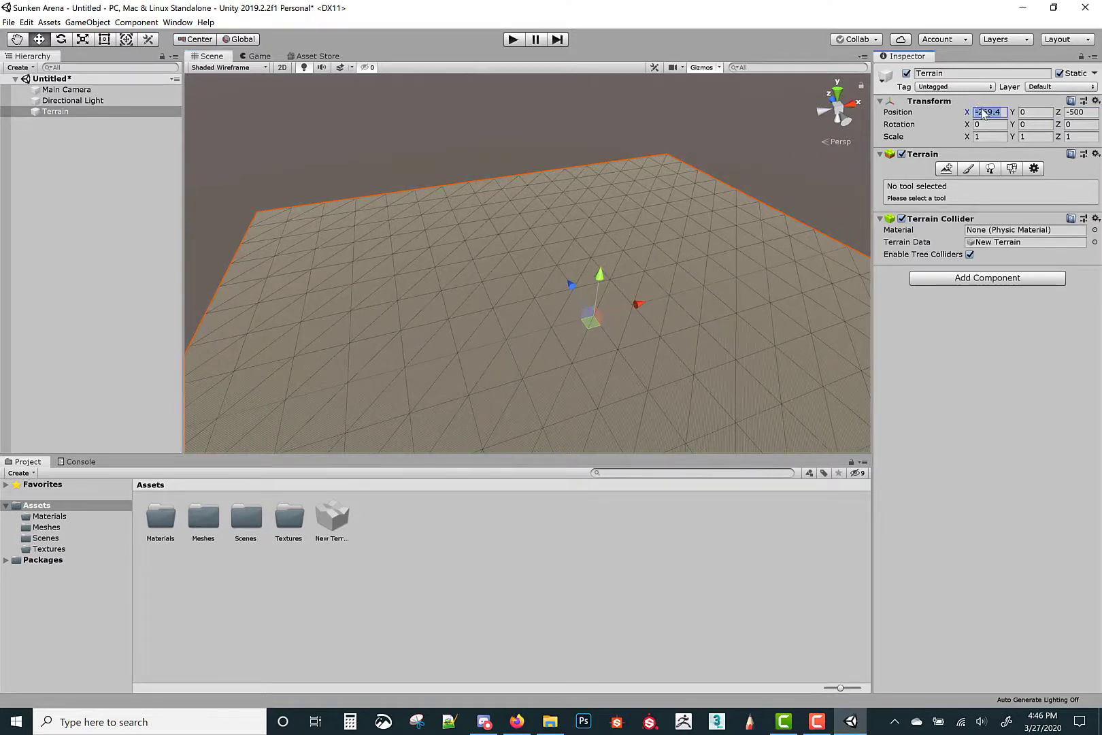
pyautogui.write('-500')
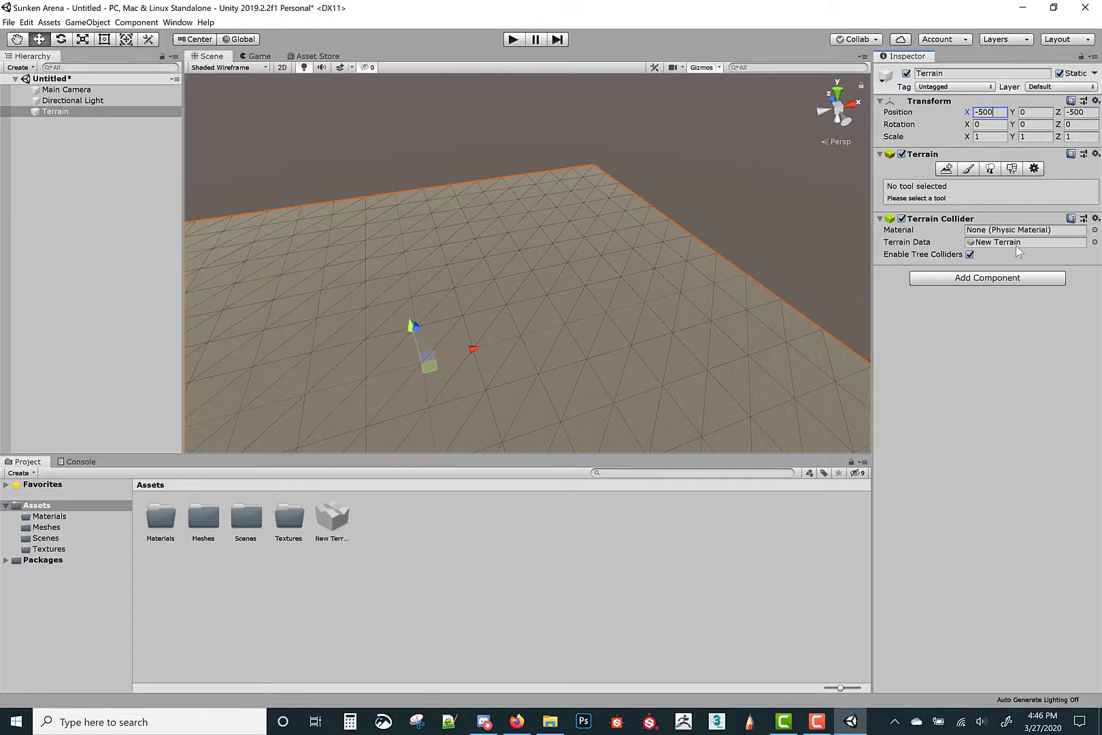
pyautogui.keyDown('alt'); pyautogui.moveTo(656, 243); pyautogui.dragTo(273, 180); pyautogui.keyUp('alt')
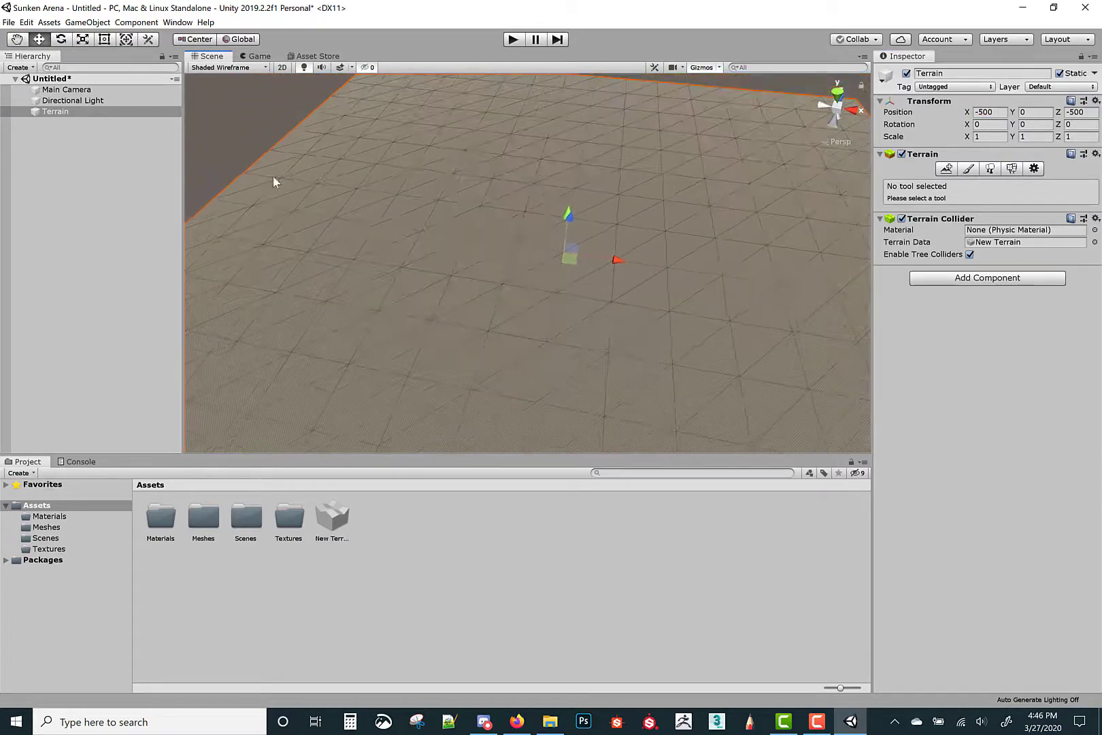
pyautogui.click(57, 91)
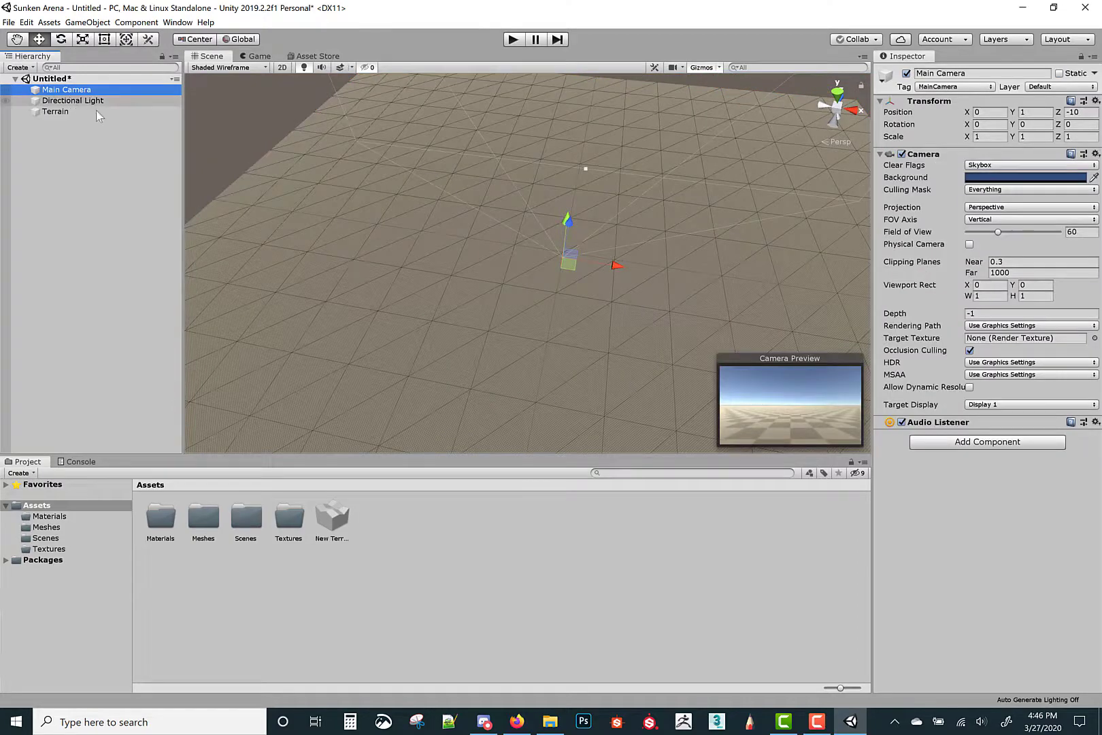
pyautogui.keyDown('alt'); pyautogui.moveTo(418, 265); pyautogui.dragTo(618, 188); pyautogui.keyUp('alt')
# - Activate terrain painting on the terrain and enlarge the brush to a size of about 394.5
pyautogui.click(616, 155)
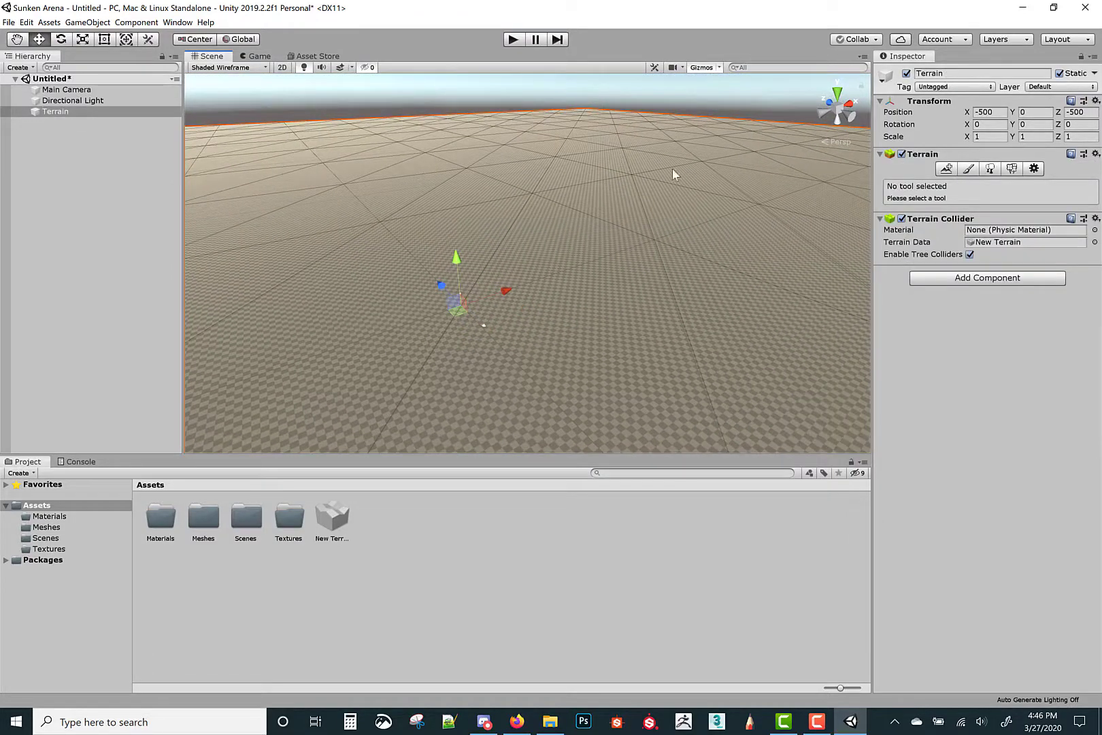
pyautogui.click(969, 170)
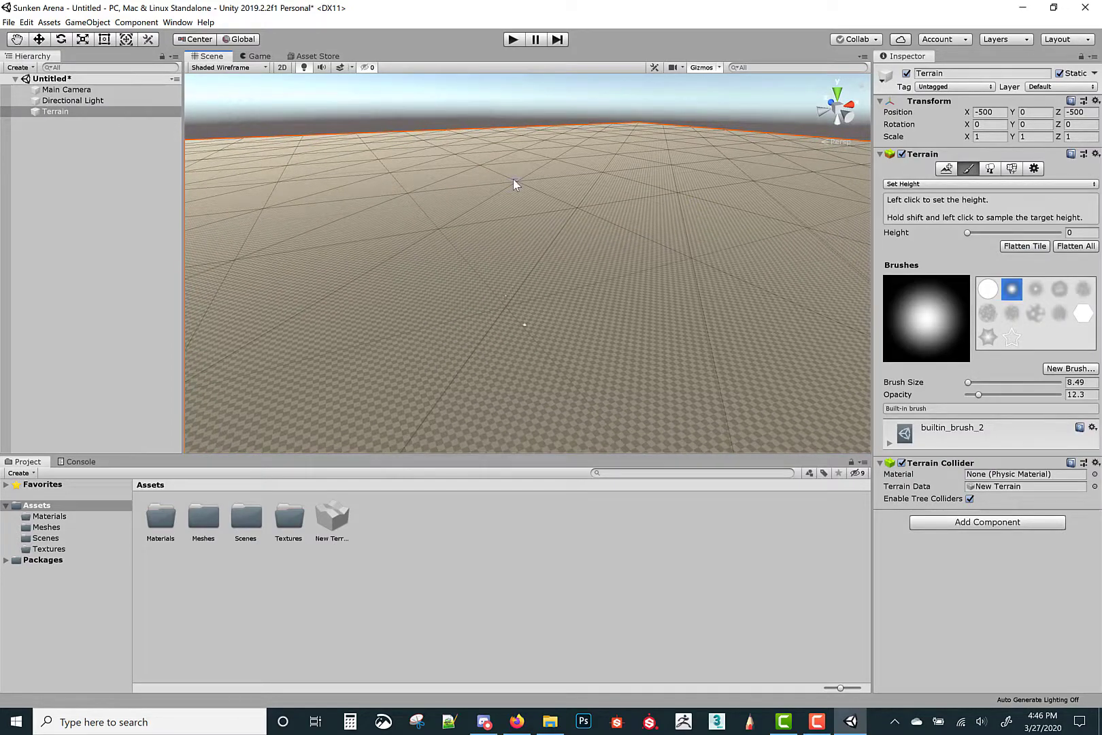
pyautogui.press(']')
pyautogui.press(']')
pyautogui.press(']')
pyautogui.press(']')
pyautogui.press(']')
pyautogui.press(']')
pyautogui.press(']')
pyautogui.press(']')
pyautogui.press(']')
pyautogui.press(']')
pyautogui.press(']')
pyautogui.press(']')
pyautogui.press(']')
pyautogui.press(']')
pyautogui.press(']')
pyautogui.press(']')
pyautogui.press(']')
pyautogui.press(']')
pyautogui.press(']')
pyautogui.press(']')
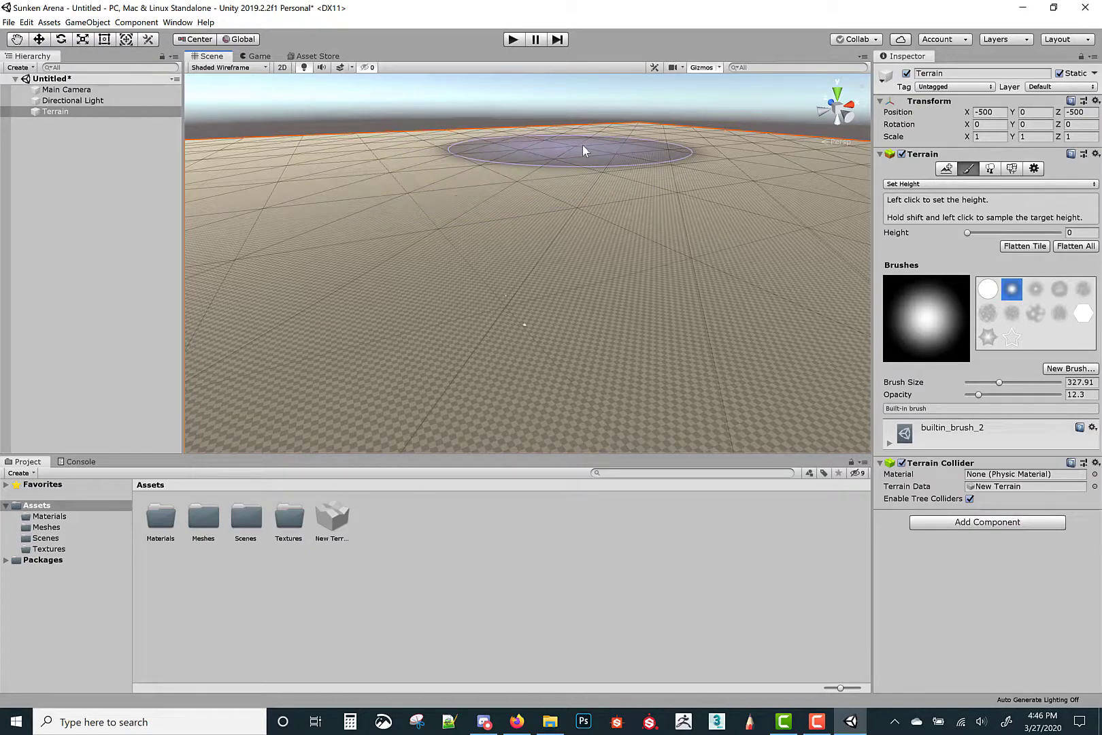
pyautogui.click(625, 131)
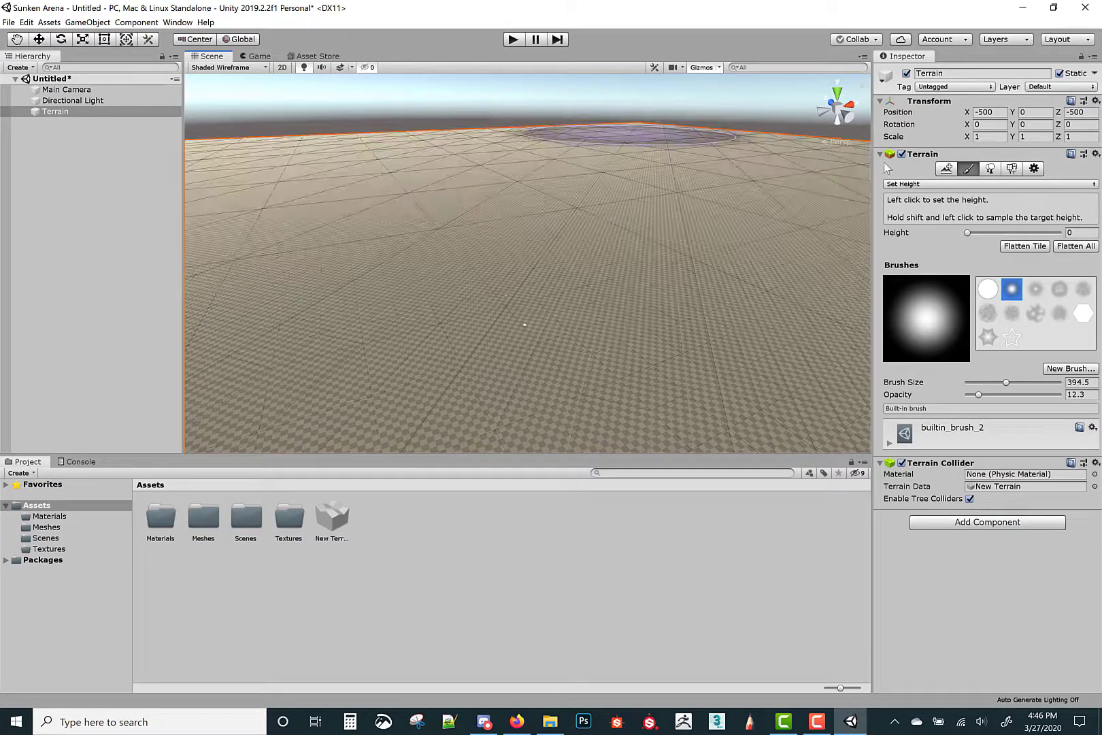
# - Set the terrain painting mode to Raise or Lower Terrain and raise broad hills near the terrain's far edges
pyautogui.click(958, 184)
pyautogui.click(922, 198)
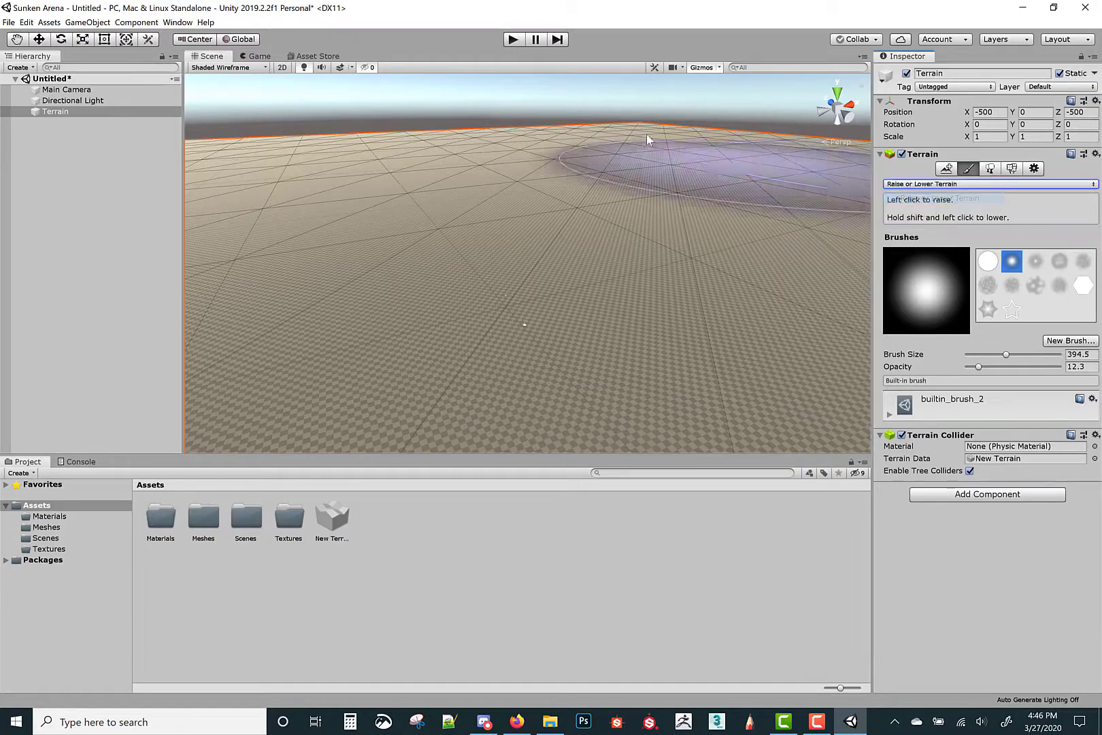
pyautogui.click(625, 125)
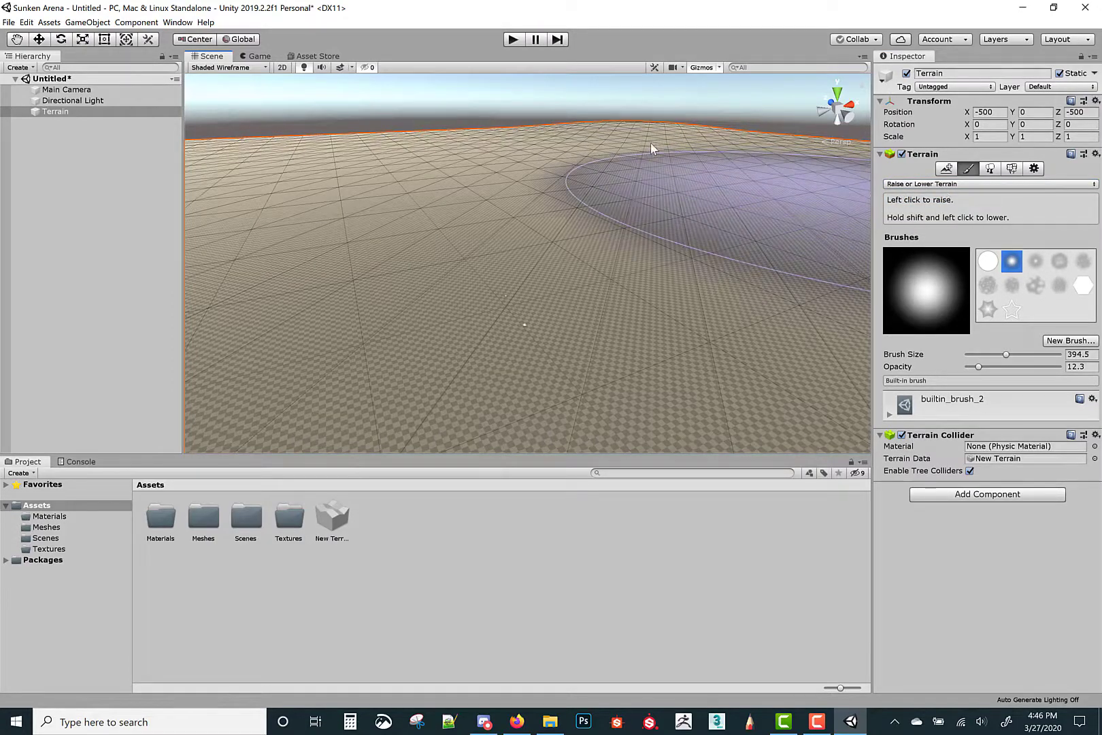
pyautogui.click(624, 122)
pyautogui.click(503, 127)
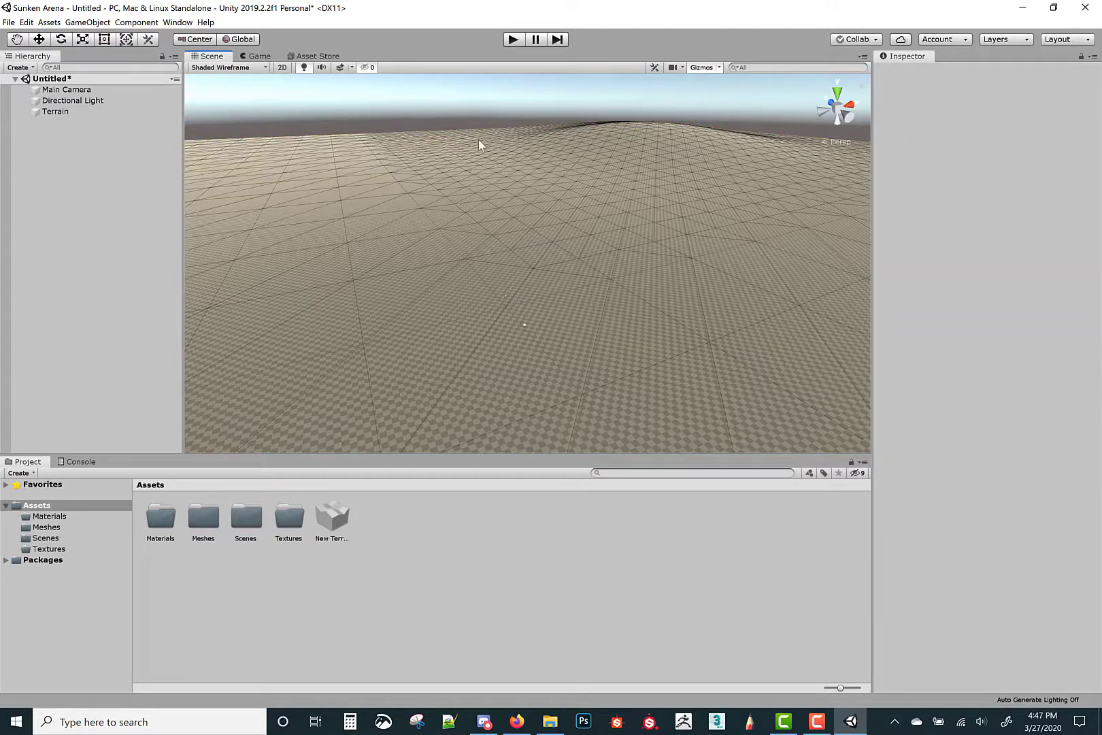
pyautogui.click(477, 139)
pyautogui.moveTo(497, 160)
pyautogui.mouseDown()
pyautogui.moveTo(512, 162)
pyautogui.moveTo(443, 127)
pyautogui.moveTo(523, 179)
pyautogui.mouseUp()
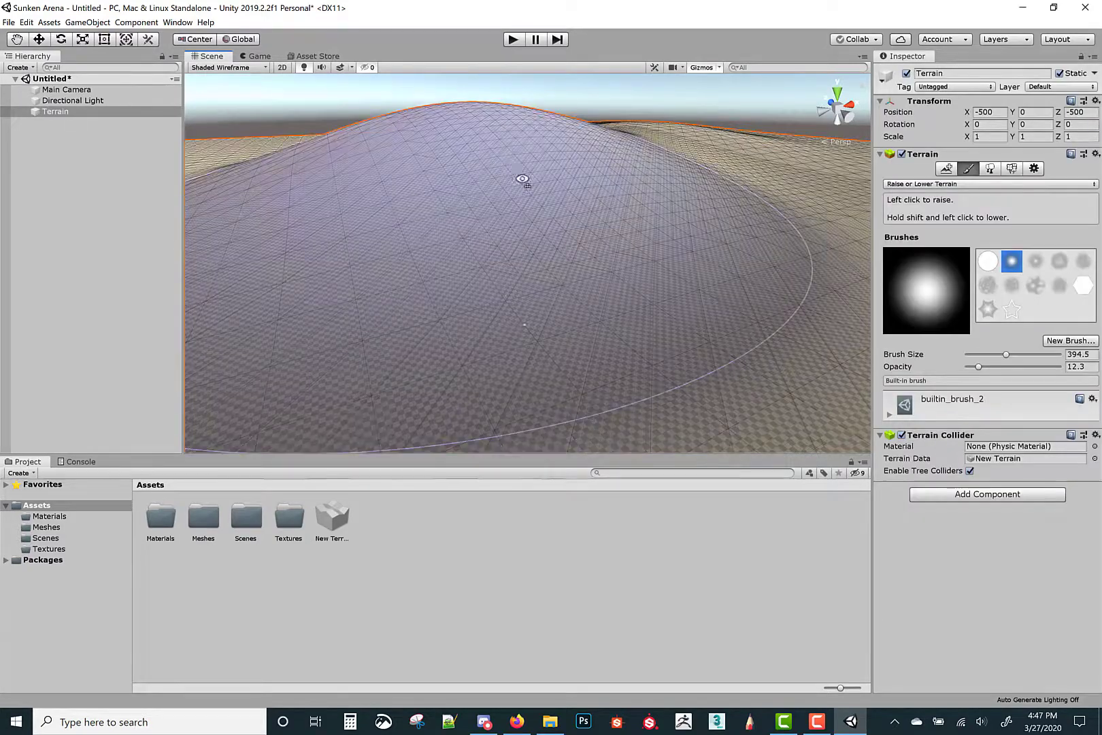
# - Raise more rolling hills along the other sides of the terrain, keeping the middle low
pyautogui.moveTo(522, 179); pyautogui.dragTo(589, 205, button='right')
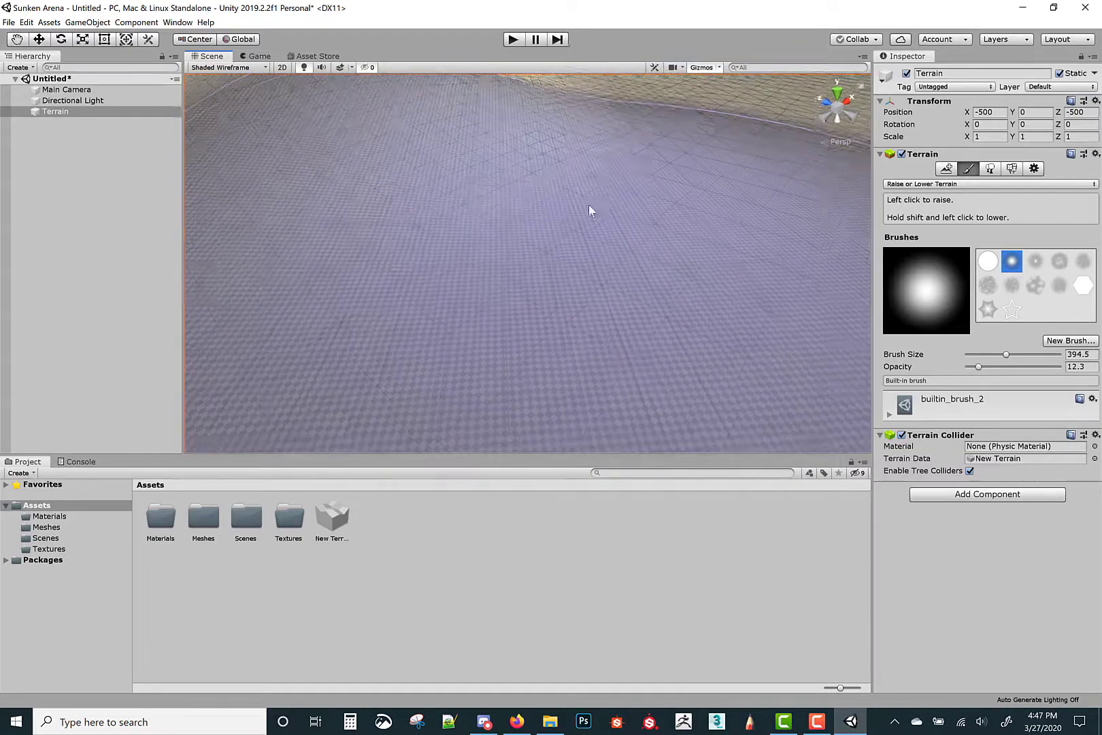
pyautogui.scroll(-10, 558, 225)
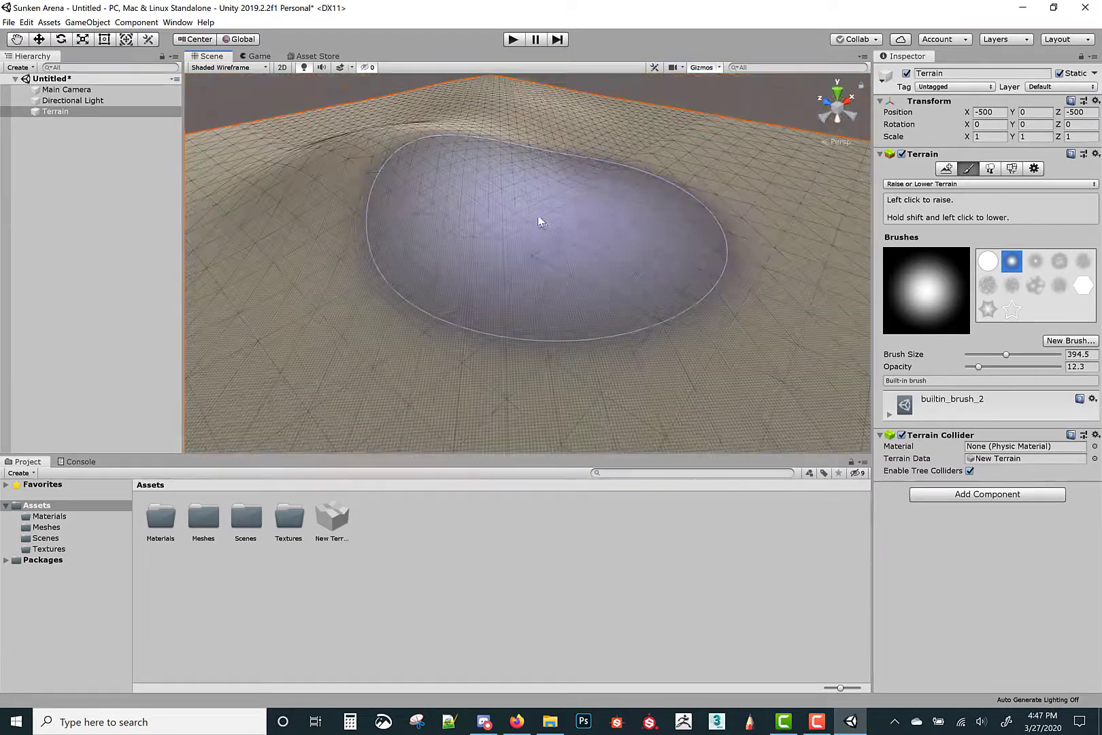
pyautogui.scroll(-6, 537, 221)
pyautogui.scroll(-3, 388, 205)
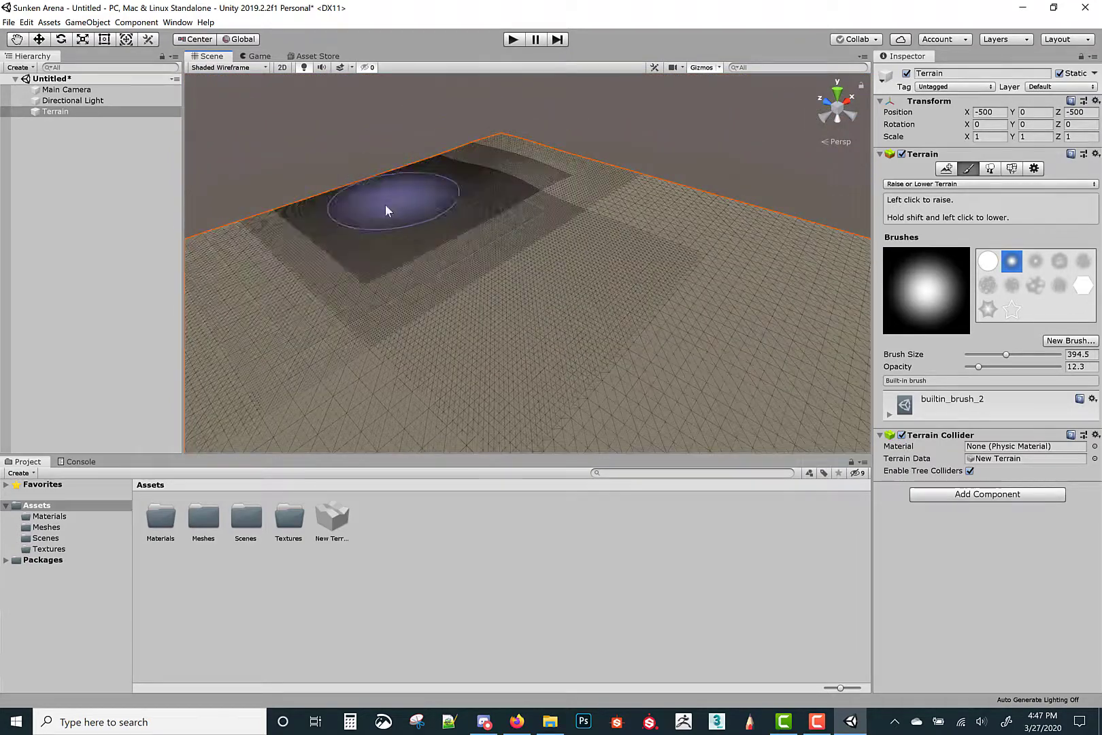
pyautogui.moveTo(385, 205)
pyautogui.mouseDown()
pyautogui.moveTo(310, 247)
pyautogui.moveTo(236, 358)
pyautogui.mouseUp()
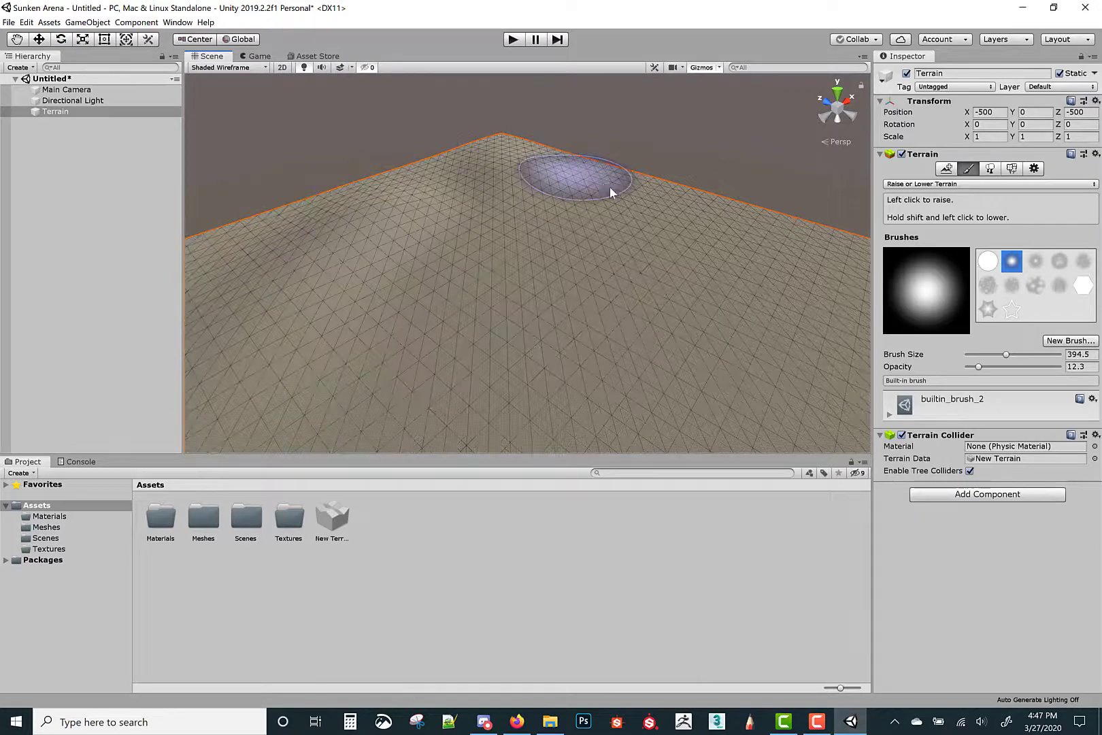
pyautogui.moveTo(609, 188)
pyautogui.mouseDown()
pyautogui.moveTo(741, 251)
pyautogui.moveTo(623, 228)
pyautogui.mouseUp()
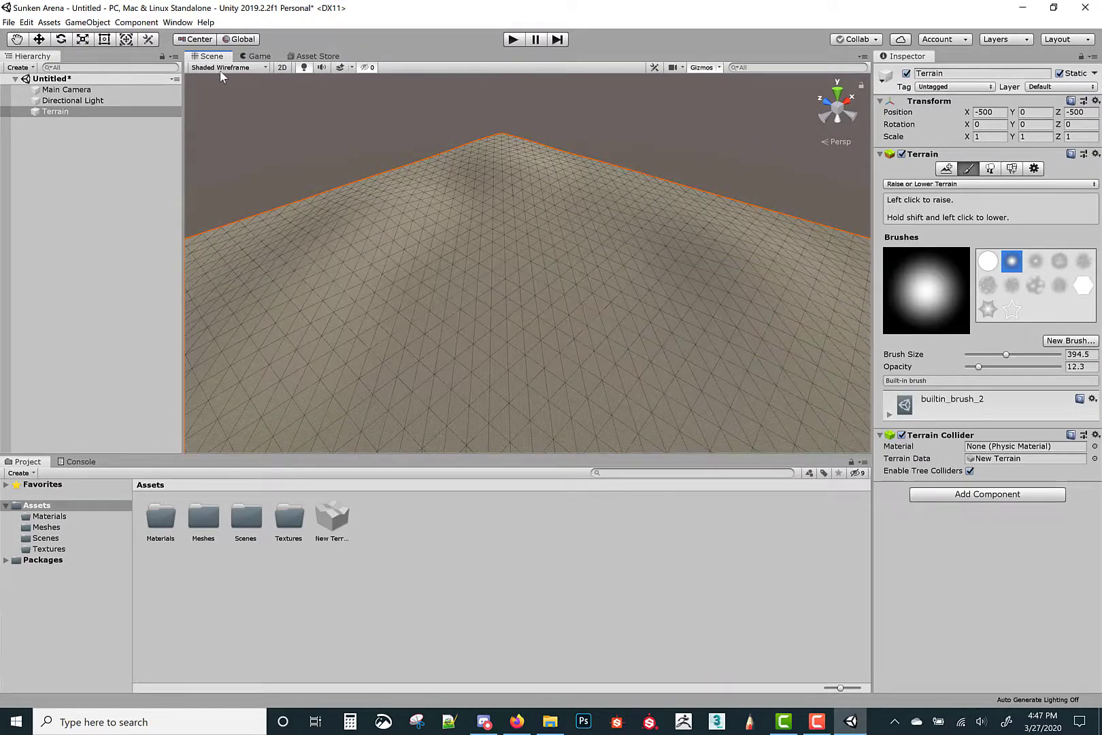
# - Set the scene's draw mode to Shaded and extend the raised hills along the terrain's border
pyautogui.click(221, 67)
pyautogui.click(217, 89)
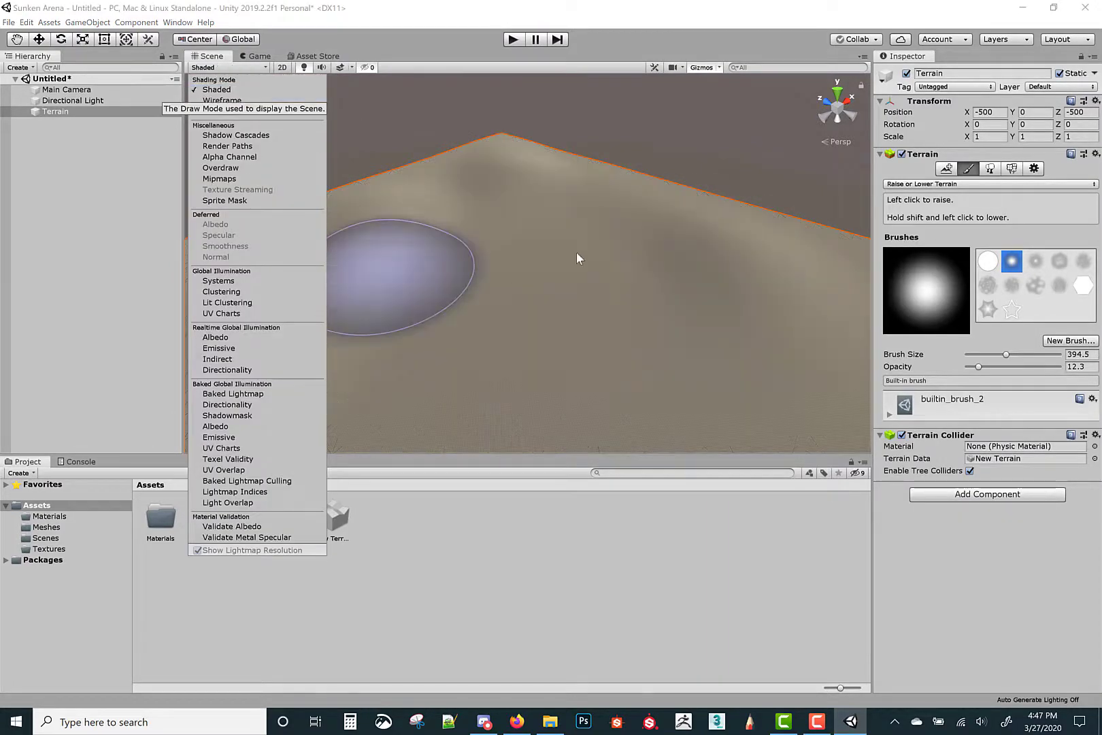
pyautogui.moveTo(577, 258)
pyautogui.keyDown('alt'); pyautogui.mouseDown()
pyautogui.moveTo(491, 312)
pyautogui.moveTo(437, 287)
pyautogui.moveTo(480, 385)
pyautogui.moveTo(569, 367)
pyautogui.moveTo(662, 326)
pyautogui.moveTo(703, 133)
pyautogui.moveTo(694, 128)
pyautogui.moveTo(659, 195)
pyautogui.moveTo(502, 154)
pyautogui.moveTo(374, 163)
pyautogui.moveTo(673, 203)
pyautogui.moveTo(573, 162)
pyautogui.moveTo(391, 178)
pyautogui.moveTo(534, 196)
pyautogui.mouseUp(); pyautogui.keyUp('alt')
pyautogui.moveTo(534, 196)
pyautogui.keyDown('alt'); pyautogui.mouseDown()
pyautogui.moveTo(411, 190)
pyautogui.moveTo(388, 175)
pyautogui.mouseUp(); pyautogui.keyUp('alt')
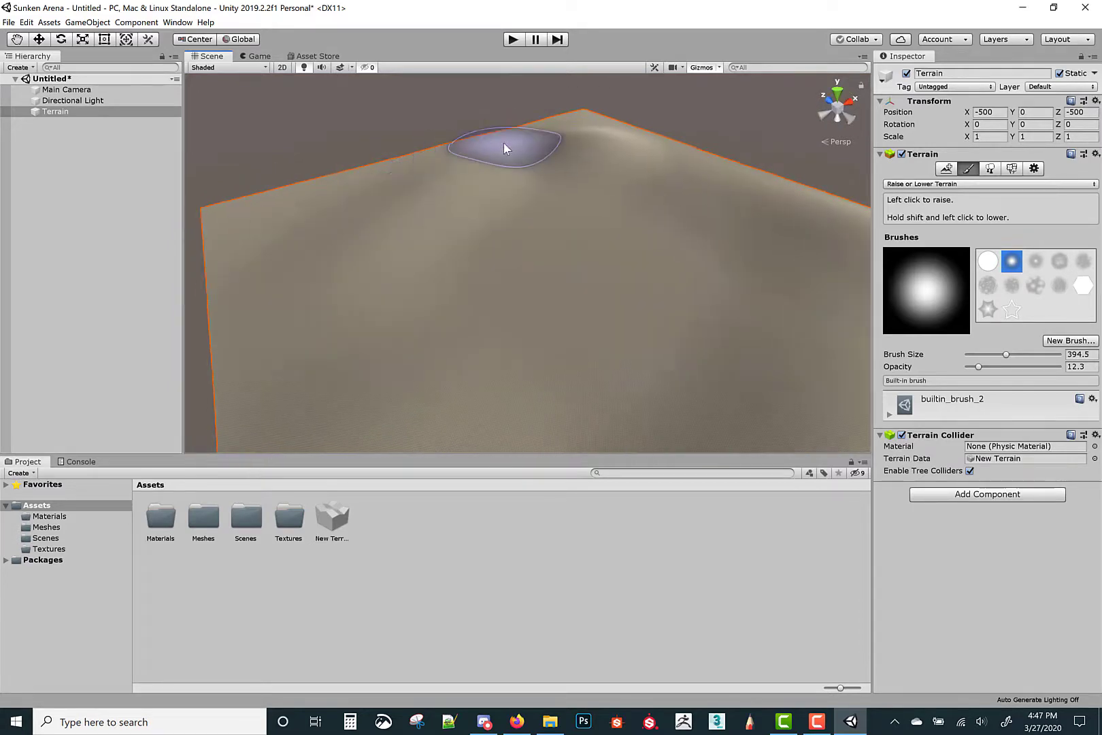
pyautogui.moveTo(504, 143)
pyautogui.mouseDown()
pyautogui.moveTo(466, 165)
pyautogui.moveTo(531, 147)
pyautogui.moveTo(403, 185)
pyautogui.moveTo(324, 262)
pyautogui.moveTo(392, 316)
pyautogui.moveTo(529, 364)
pyautogui.mouseUp()
pyautogui.moveTo(575, 218); pyautogui.dragTo(591, 202, button='right')
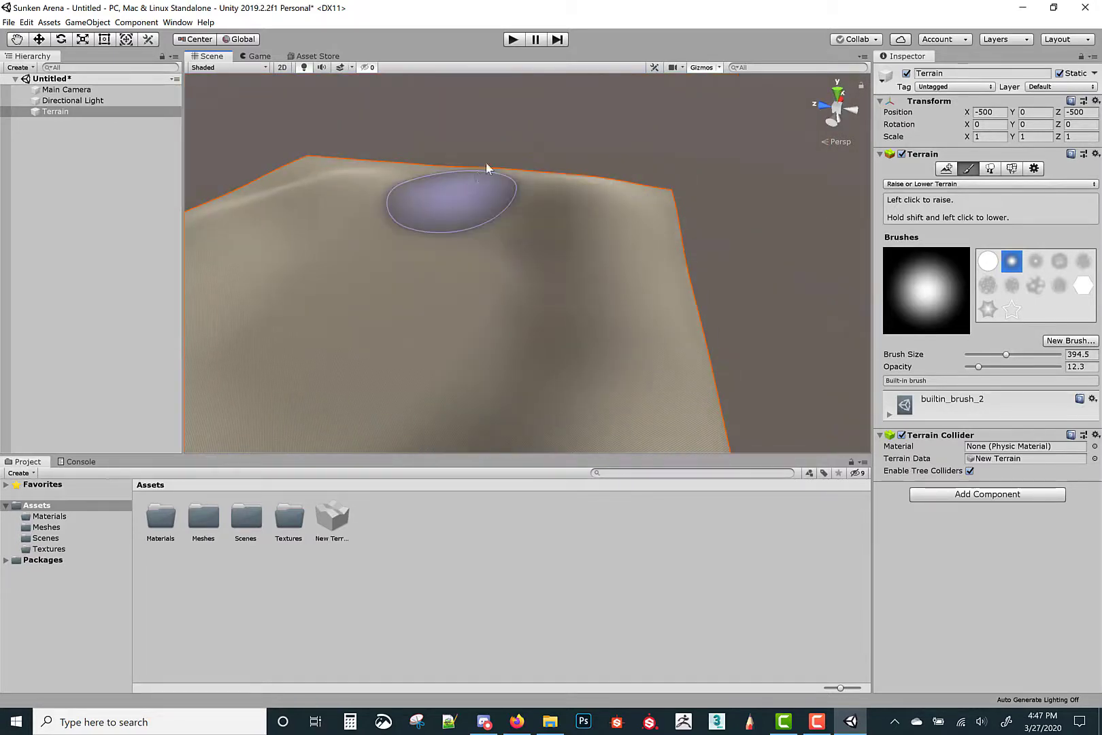
# - Place the Wall_Base_01 mesh from the Meshes folder on the flat ground in front of the Main Camera
pyautogui.click(54, 90)
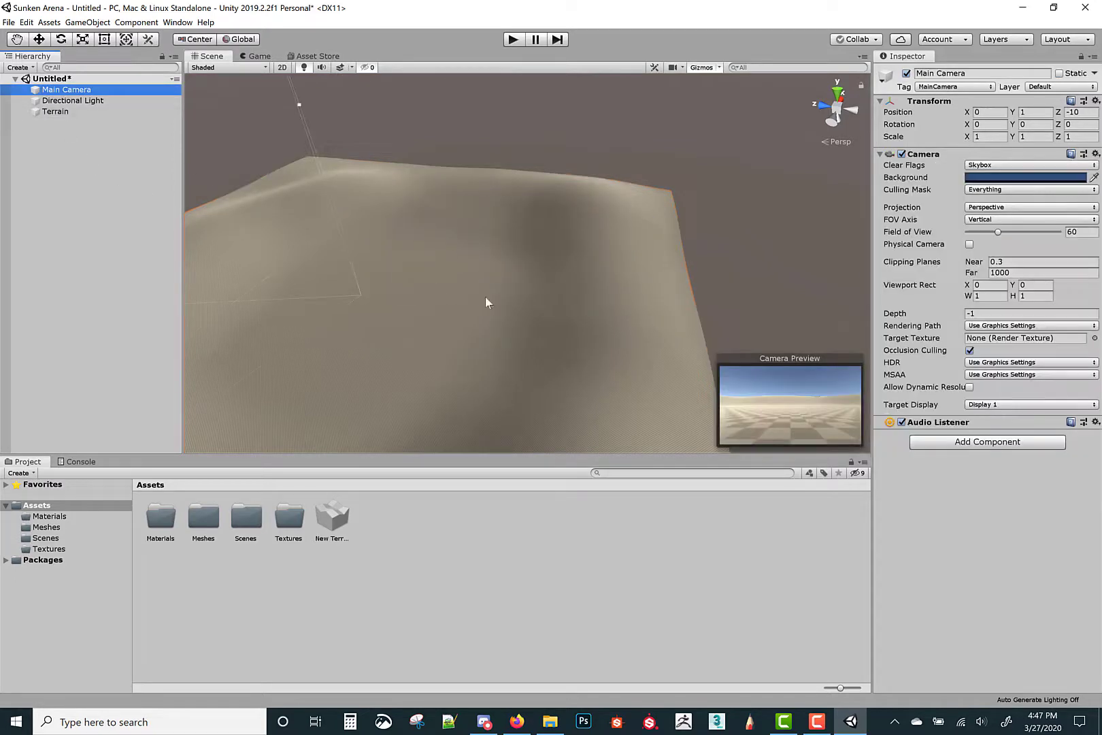
pyautogui.moveTo(370, 256); pyautogui.dragTo(290, 277, button='right')
pyautogui.scroll(8, 440, 283)
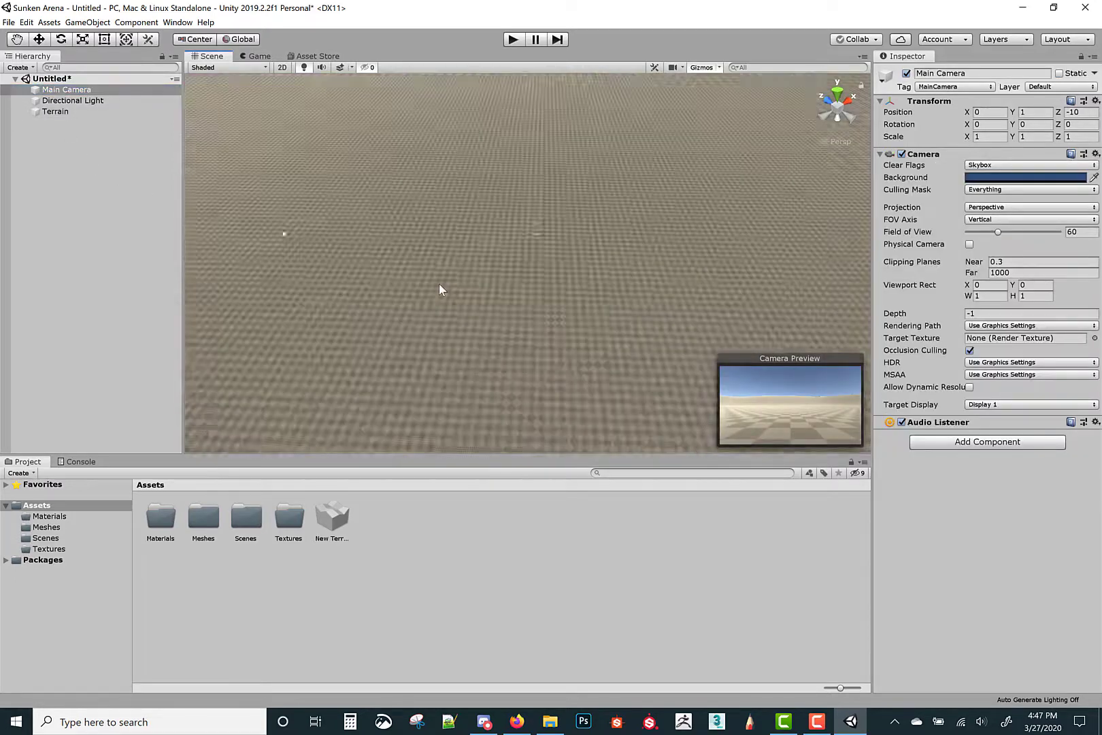
pyautogui.moveTo(440, 283); pyautogui.dragTo(399, 251, button='right')
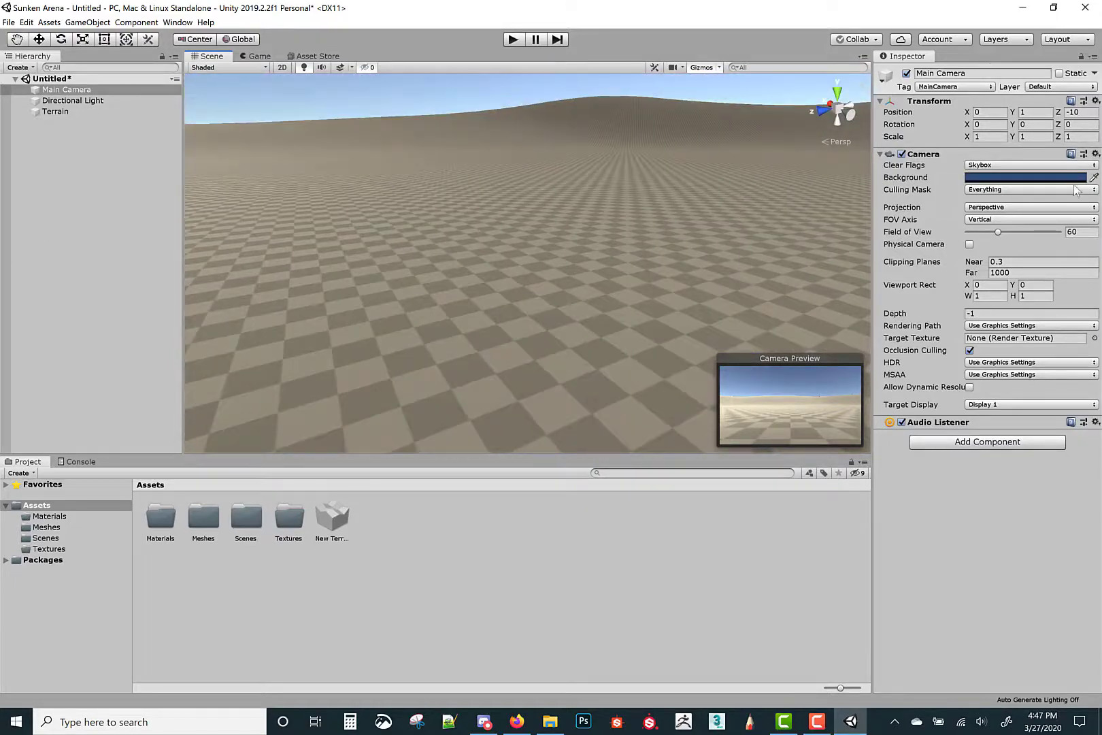
pyautogui.moveTo(539, 180); pyautogui.dragTo(272, 478, button='right')
pyautogui.doubleClick(204, 521)
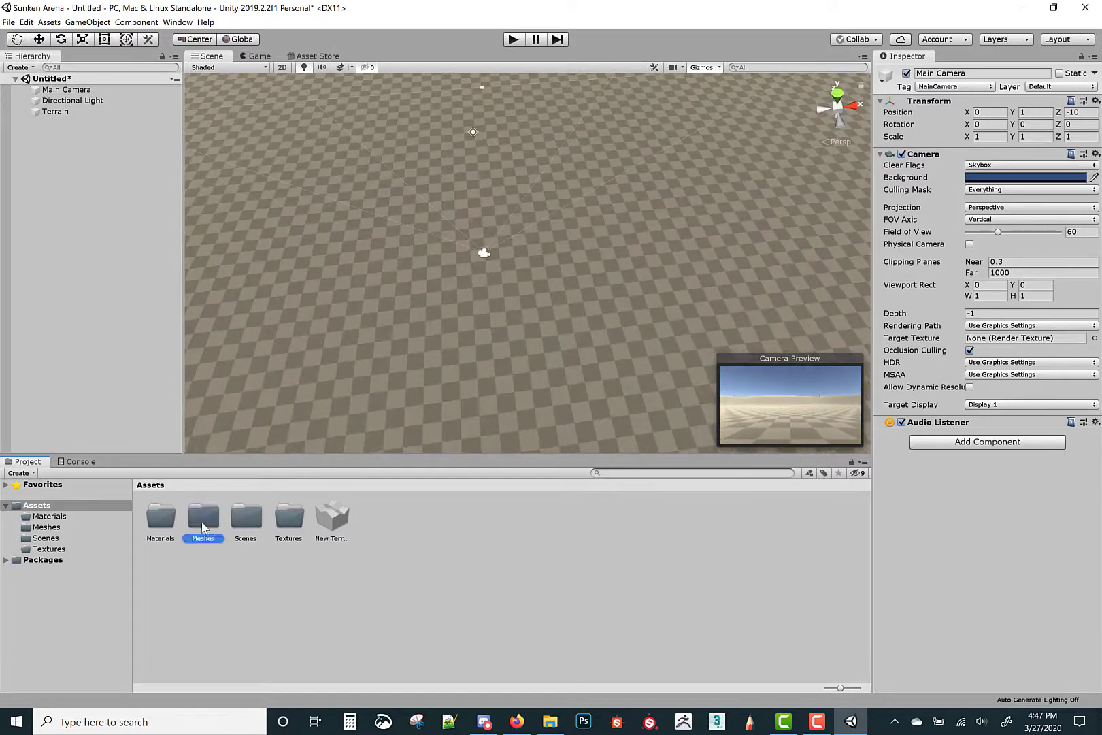
pyautogui.moveTo(162, 517); pyautogui.dragTo(451, 162)
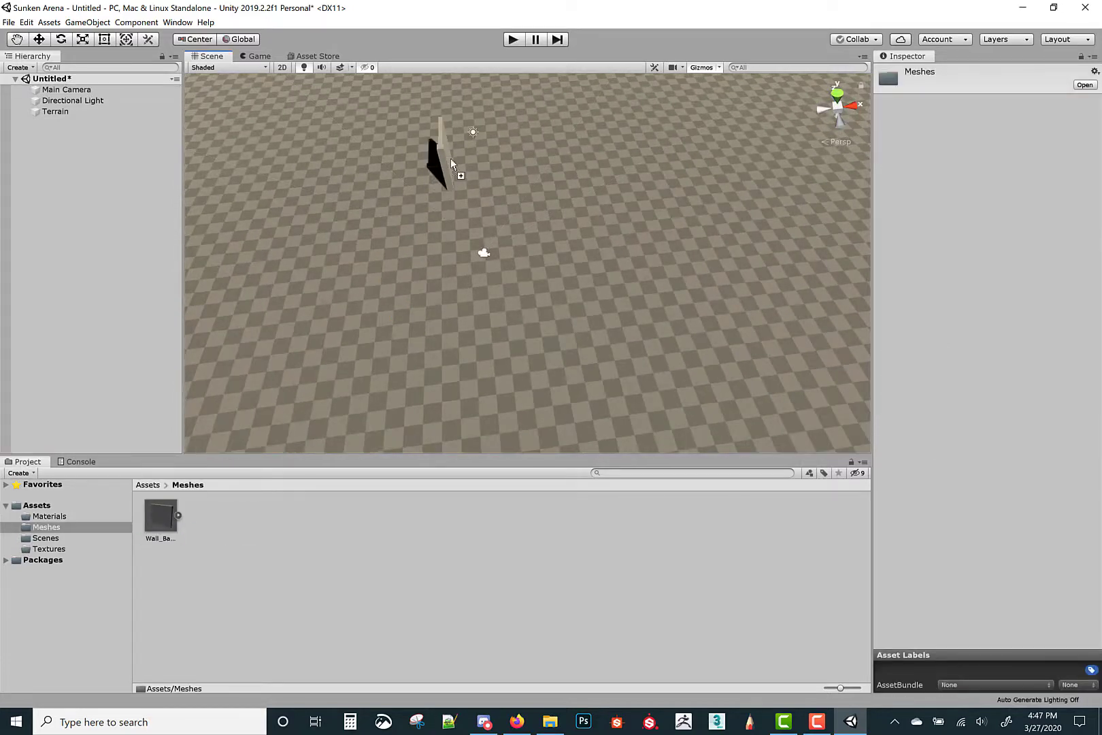
pyautogui.moveTo(456, 230); pyautogui.dragTo(557, 317)
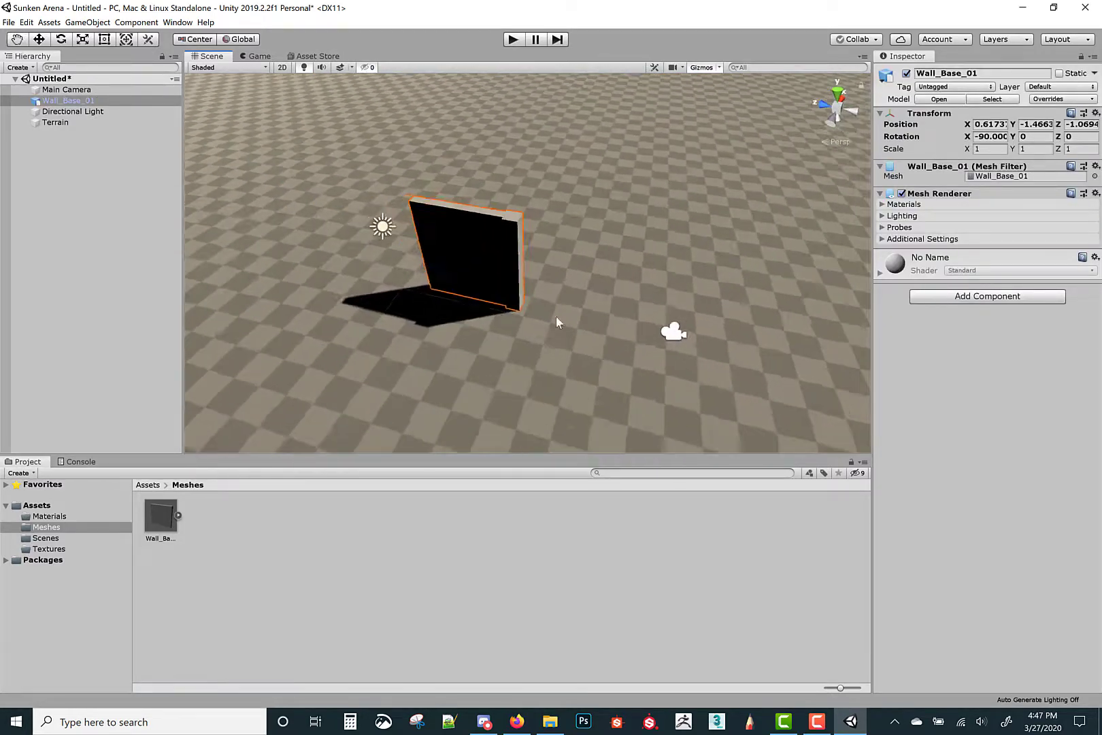
# - Rotate the wall to -90 degrees on Z so it faces the Main Camera, and check it in the camera preview
pyautogui.press('e')
pyautogui.moveTo(472, 297); pyautogui.dragTo(657, 203)
pyautogui.hotkey('ctrl', 'z')
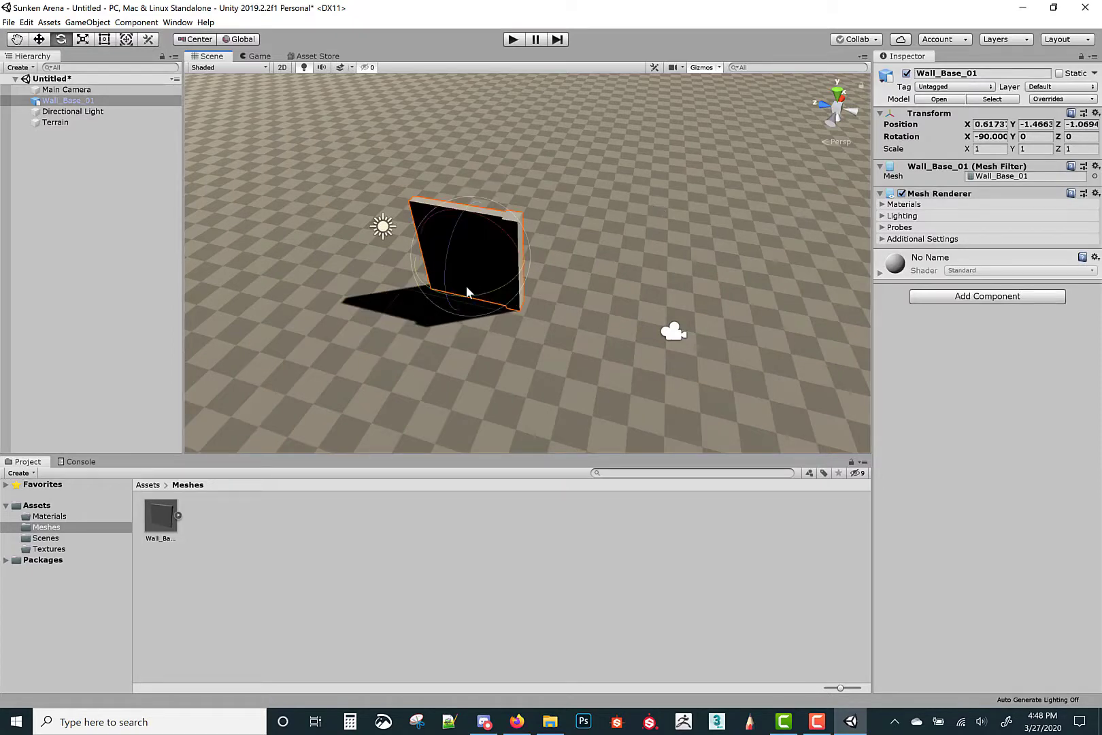
pyautogui.moveTo(468, 290); pyautogui.dragTo(652, 238)
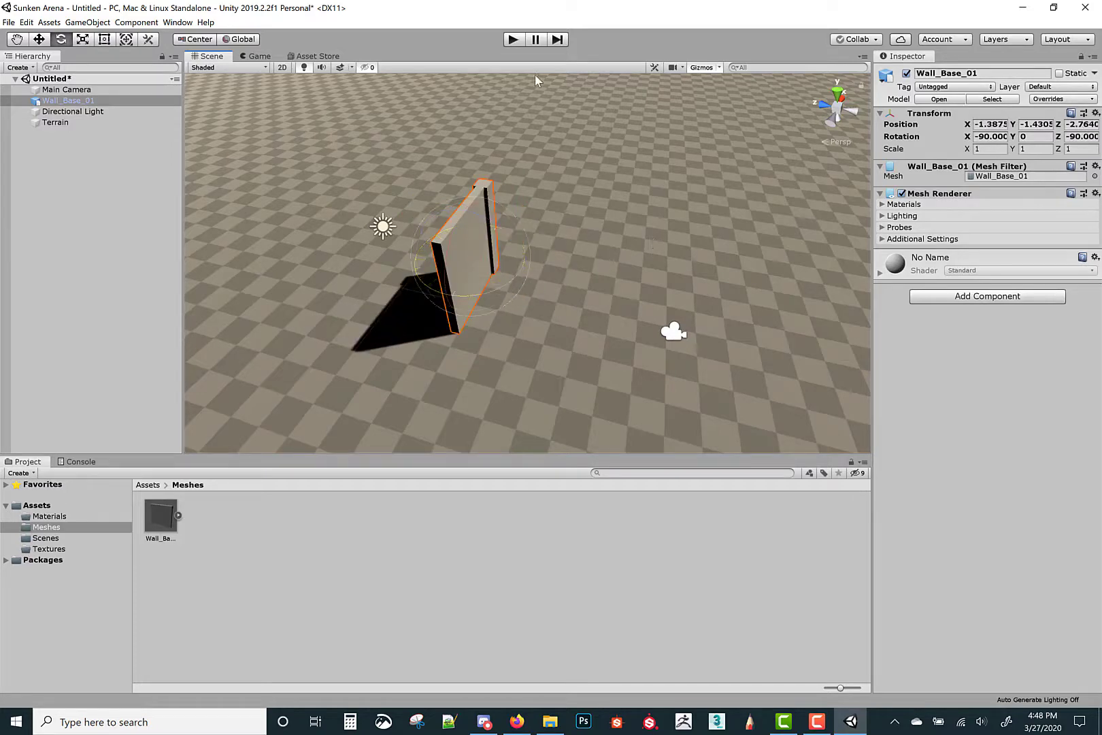
pyautogui.click(670, 333)
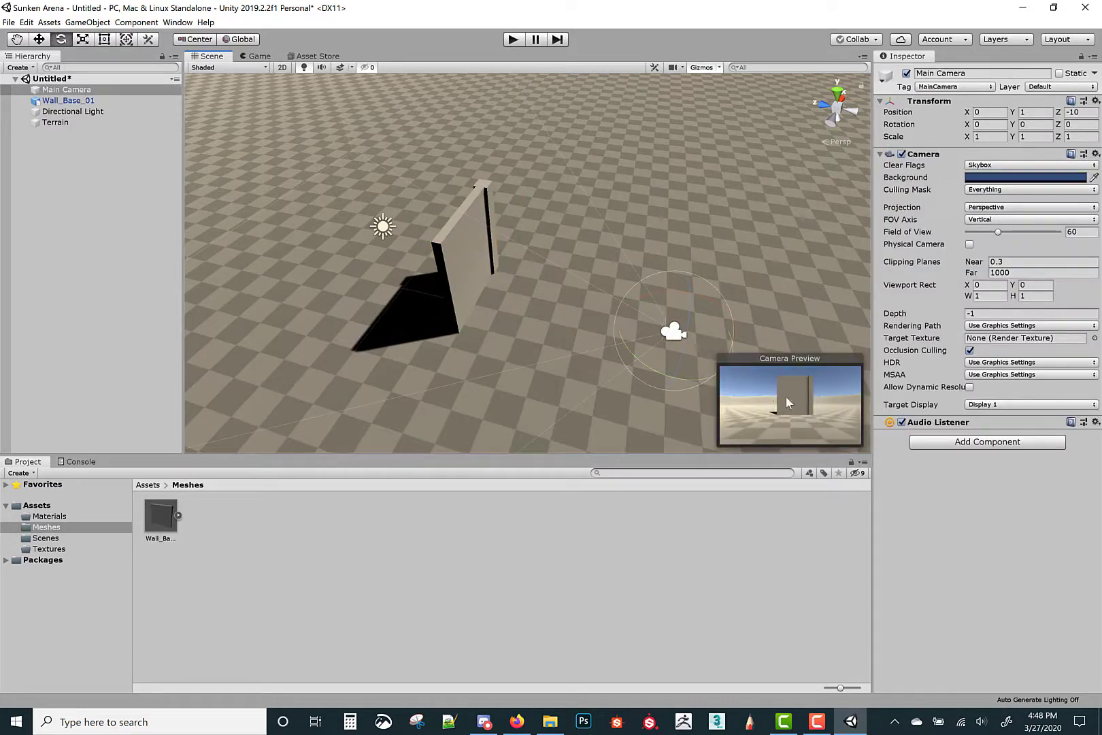
pyautogui.keyDown('alt'); pyautogui.moveTo(666, 371); pyautogui.dragTo(436, 381); pyautogui.keyUp('alt')
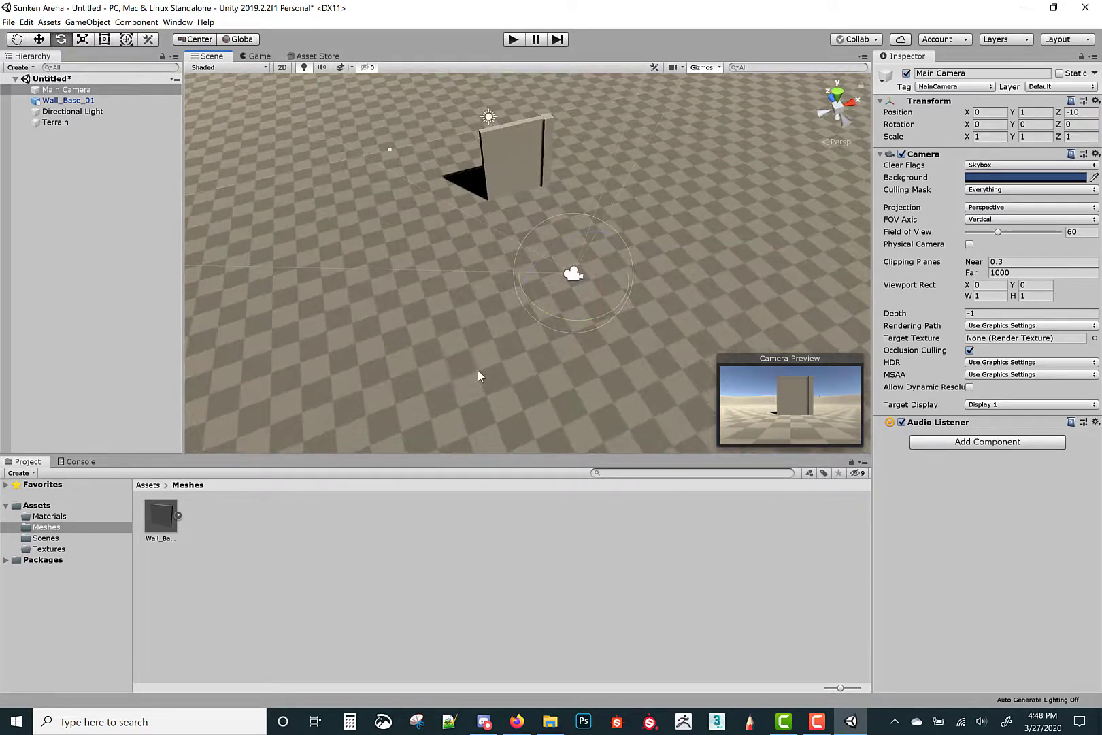
# - Move the Directional Light above the wall to about Y 8.67 and Z -0.97
pyautogui.click(489, 115)
pyautogui.moveTo(489, 116); pyautogui.dragTo(500, 201, button='middle')
pyautogui.press('w')
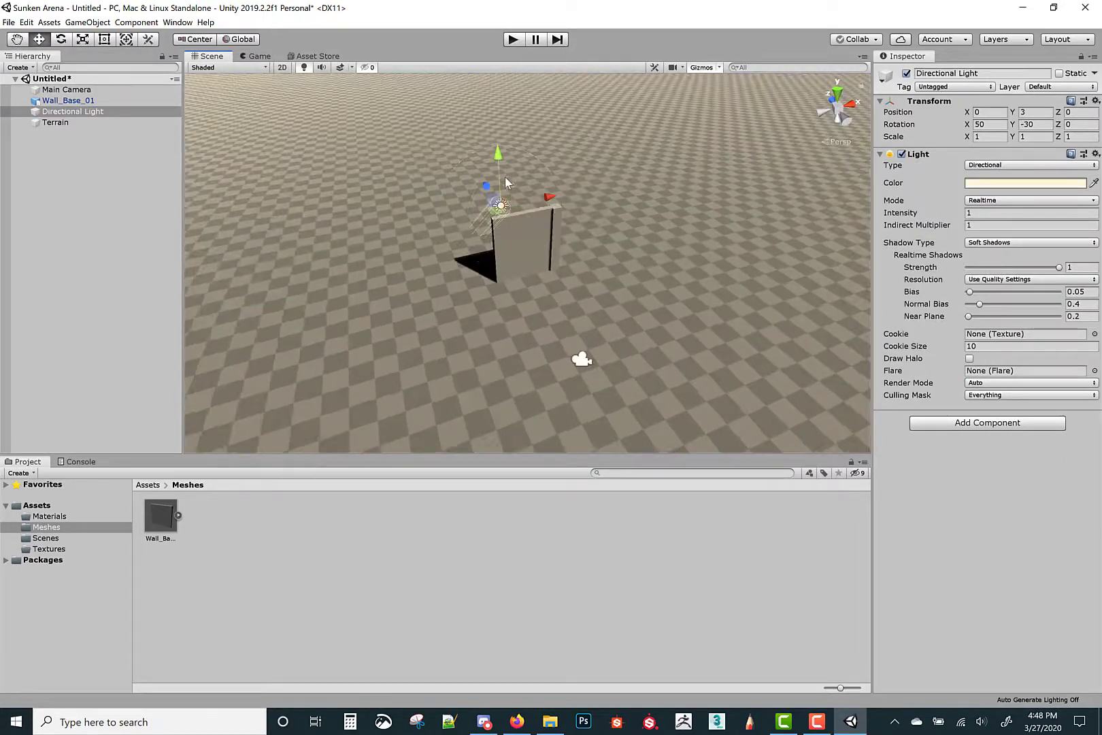
pyautogui.moveTo(497, 175); pyautogui.dragTo(619, 172)
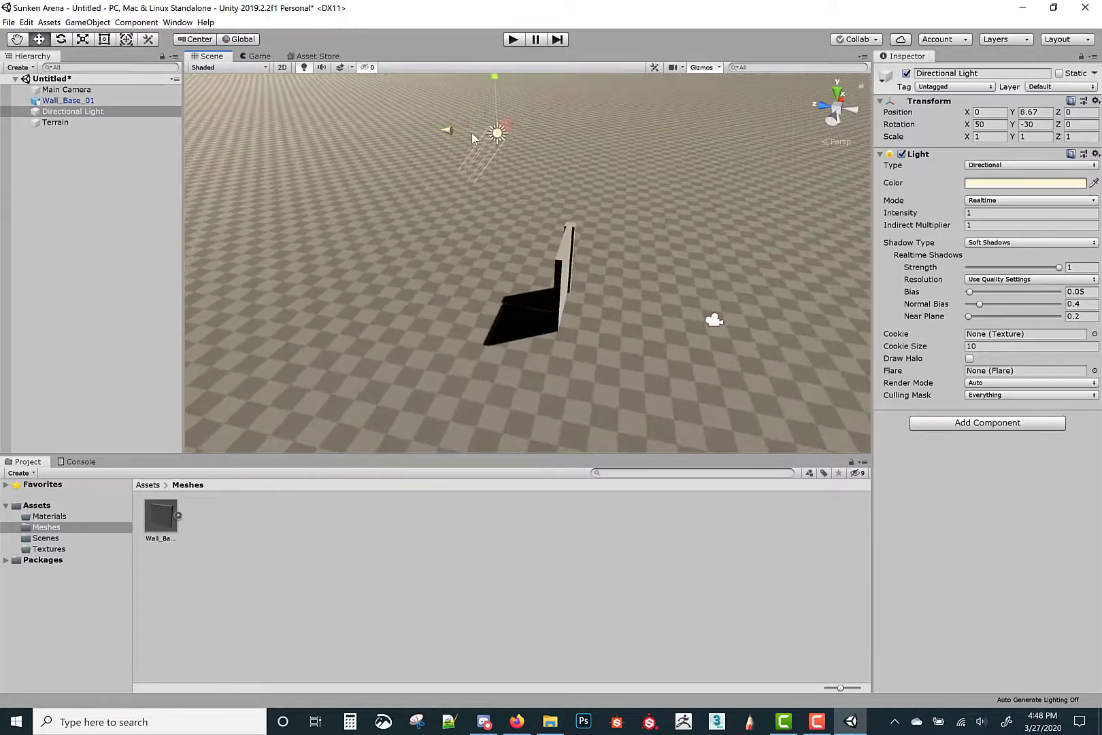
pyautogui.moveTo(473, 133); pyautogui.dragTo(540, 158)
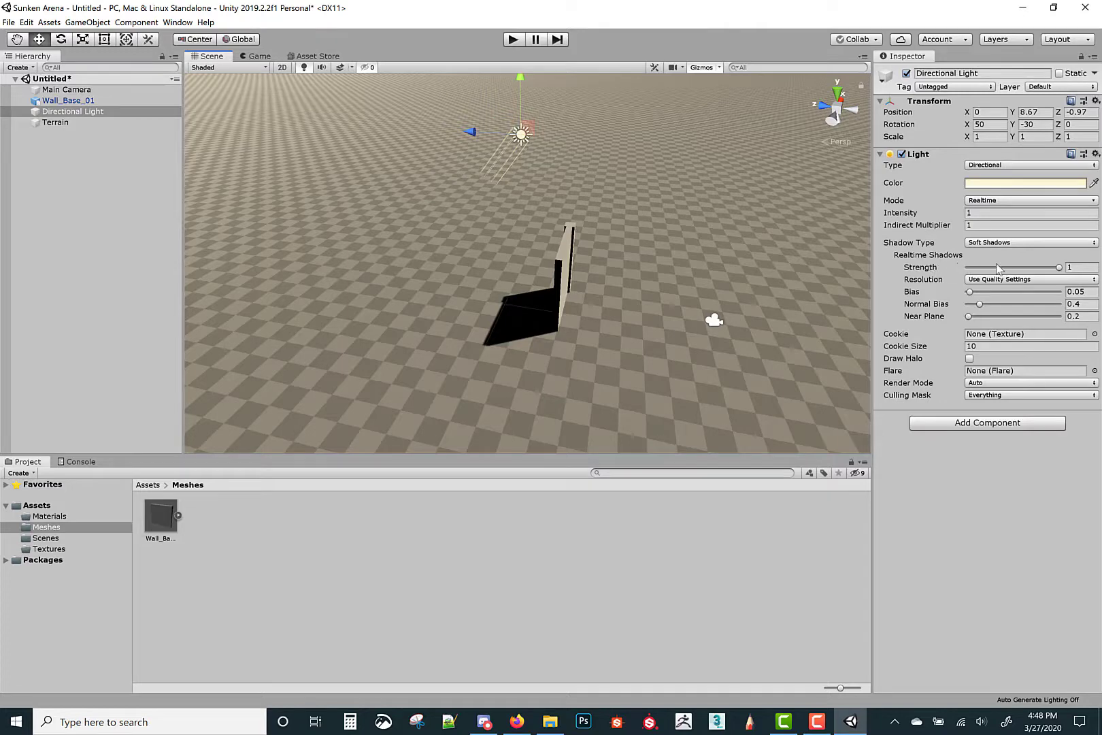
# - Set the Directional Light's realtime shadow strength to 0.5 and check the wall's shadow in the scene
pyautogui.moveTo(1056, 270); pyautogui.dragTo(1021, 271)
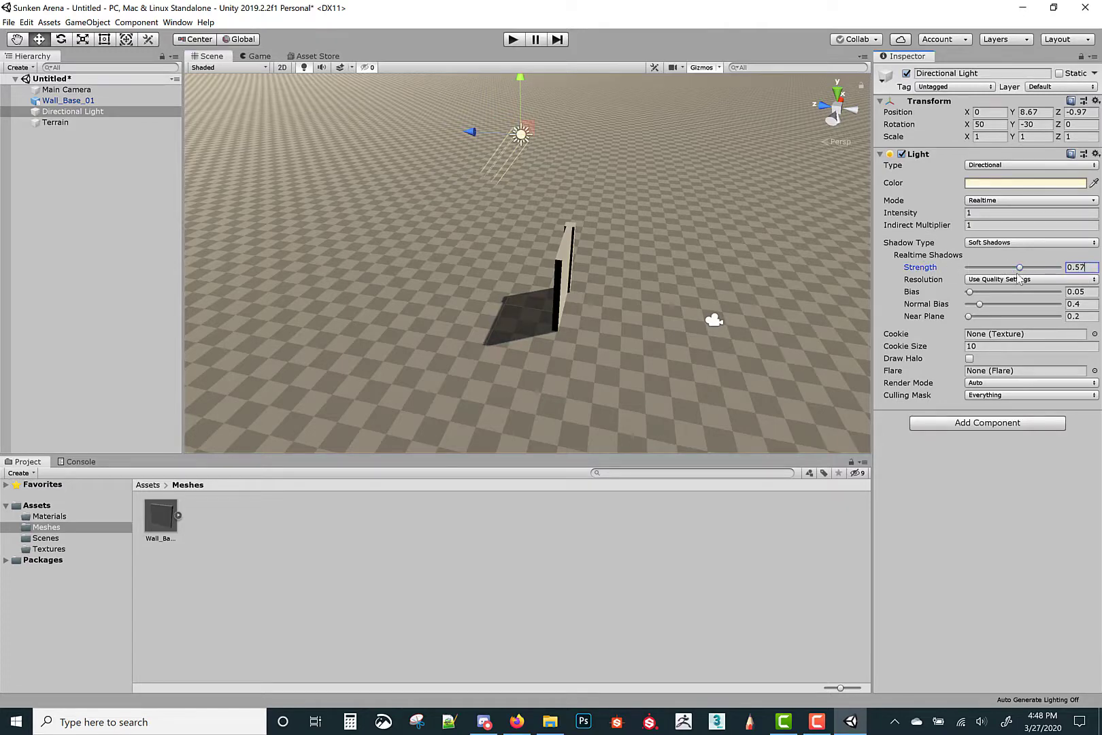
pyautogui.write('0.5')
pyautogui.press('Return')
pyautogui.keyDown('alt'); pyautogui.moveTo(564, 338); pyautogui.dragTo(555, 269); pyautogui.keyUp('alt')
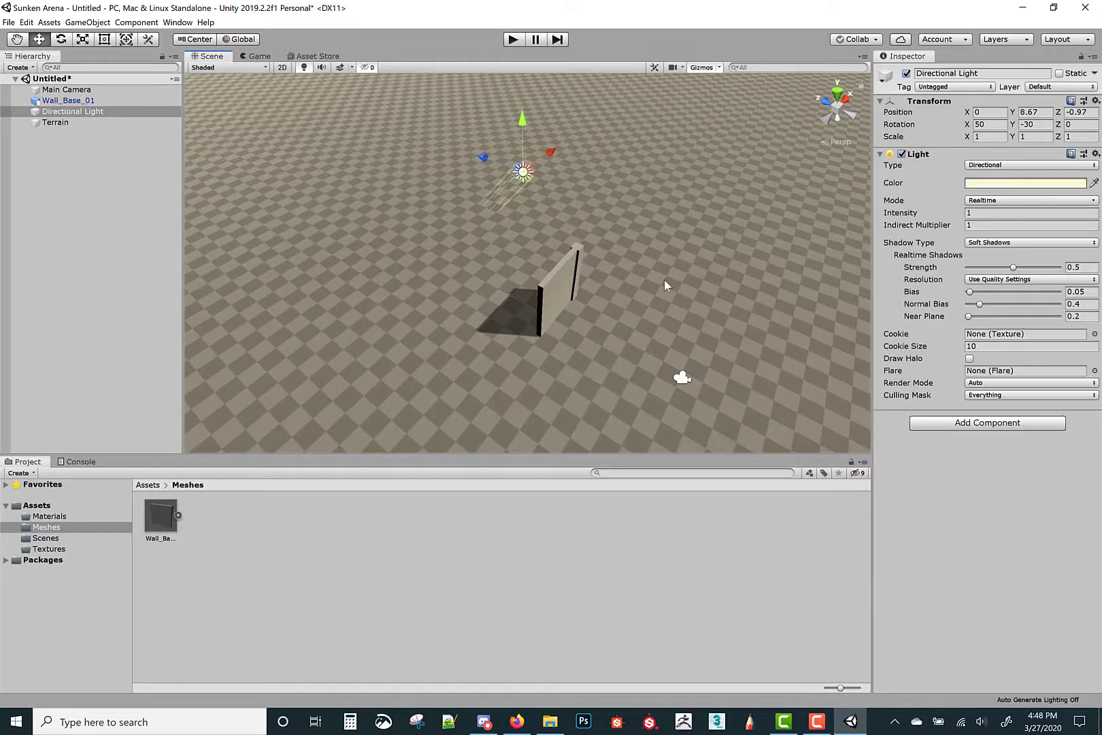
pyautogui.keyDown('alt'); pyautogui.moveTo(664, 280); pyautogui.dragTo(547, 262); pyautogui.keyUp('alt')
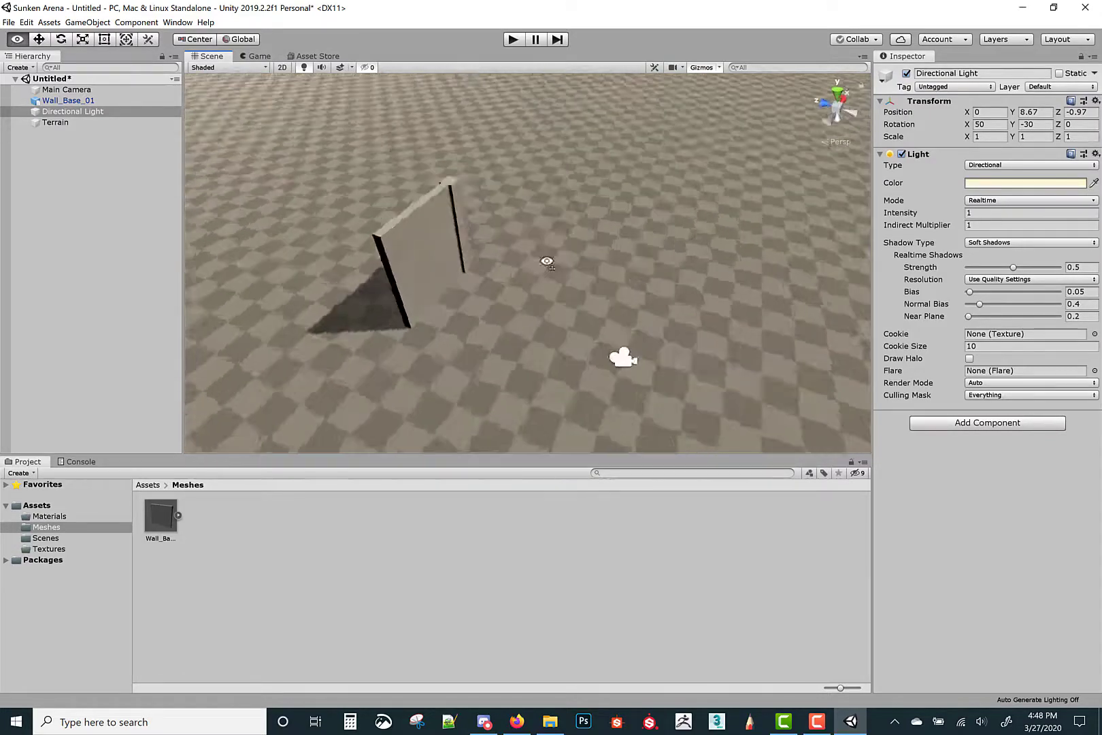
pyautogui.press('d')
pyautogui.moveTo(547, 262); pyautogui.dragTo(461, 270, button='right')
pyautogui.press('s')
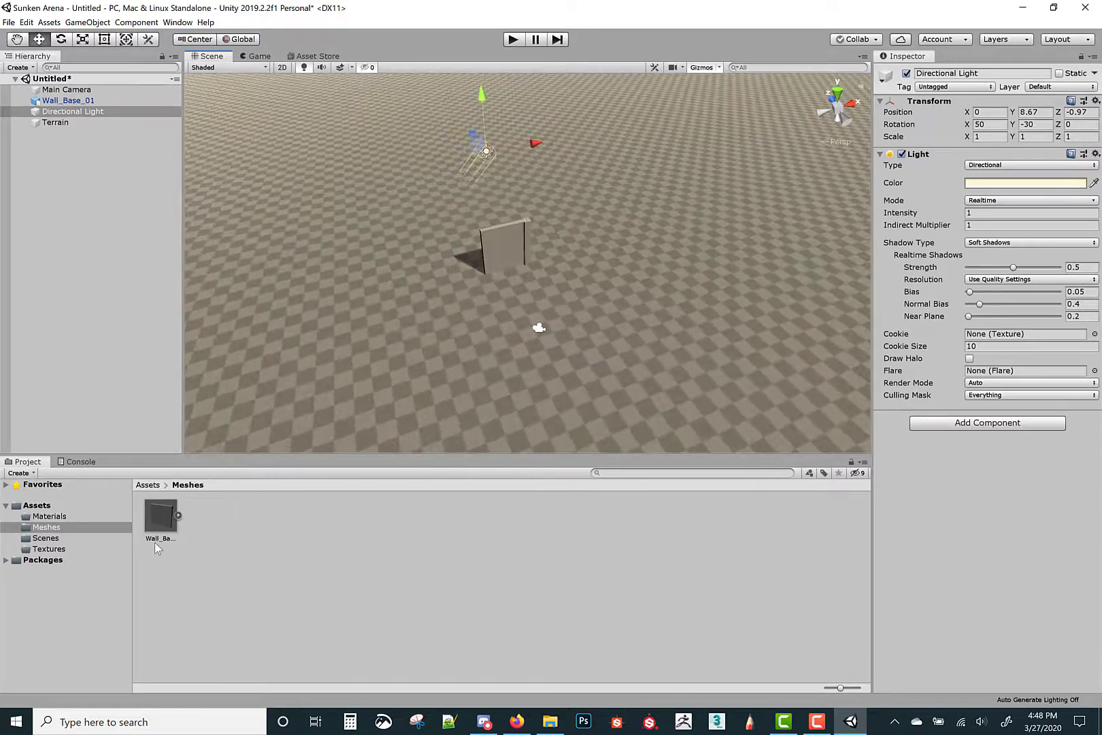
# - Compare the wall object in the scene with the Wall_Base_01 mesh asset and look through the asset's import settings
pyautogui.click(524, 261)
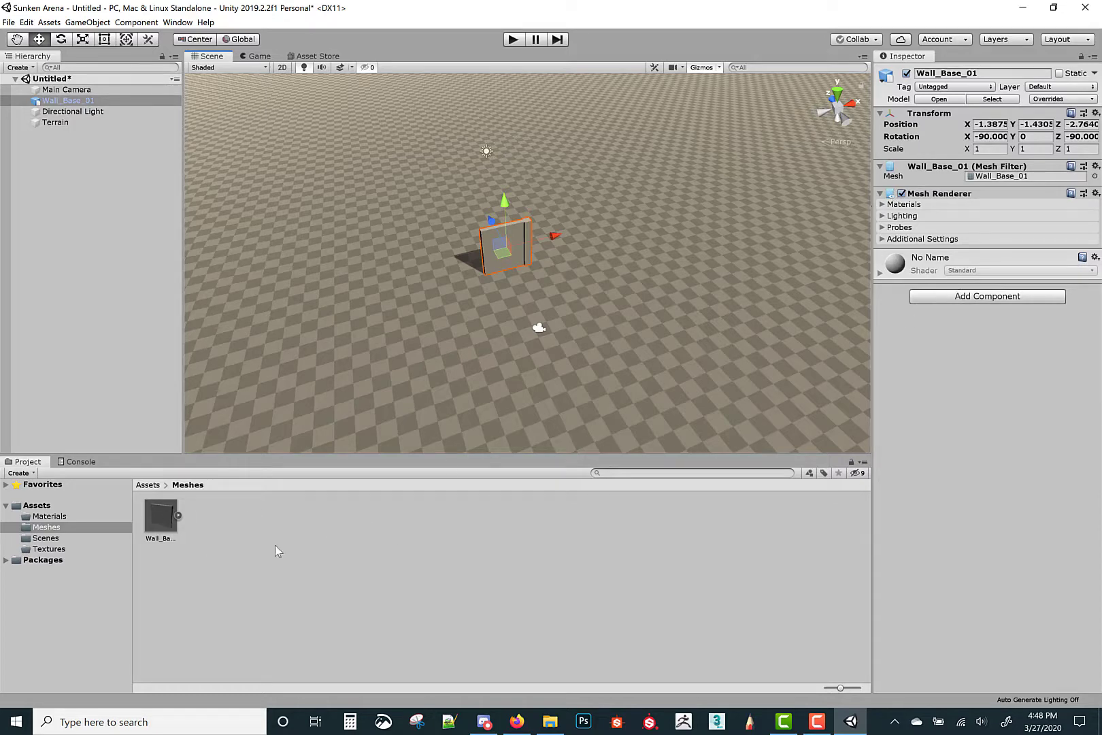
pyautogui.click(169, 568)
pyautogui.click(160, 524)
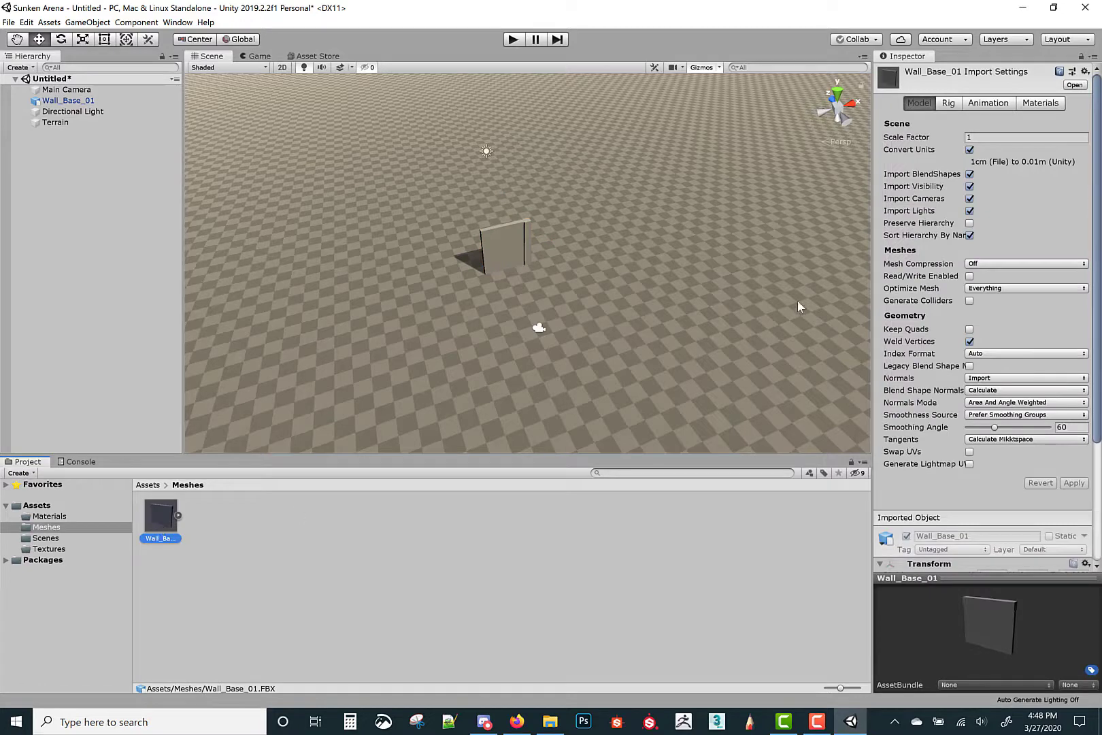
pyautogui.click(349, 267)
pyautogui.click(108, 244)
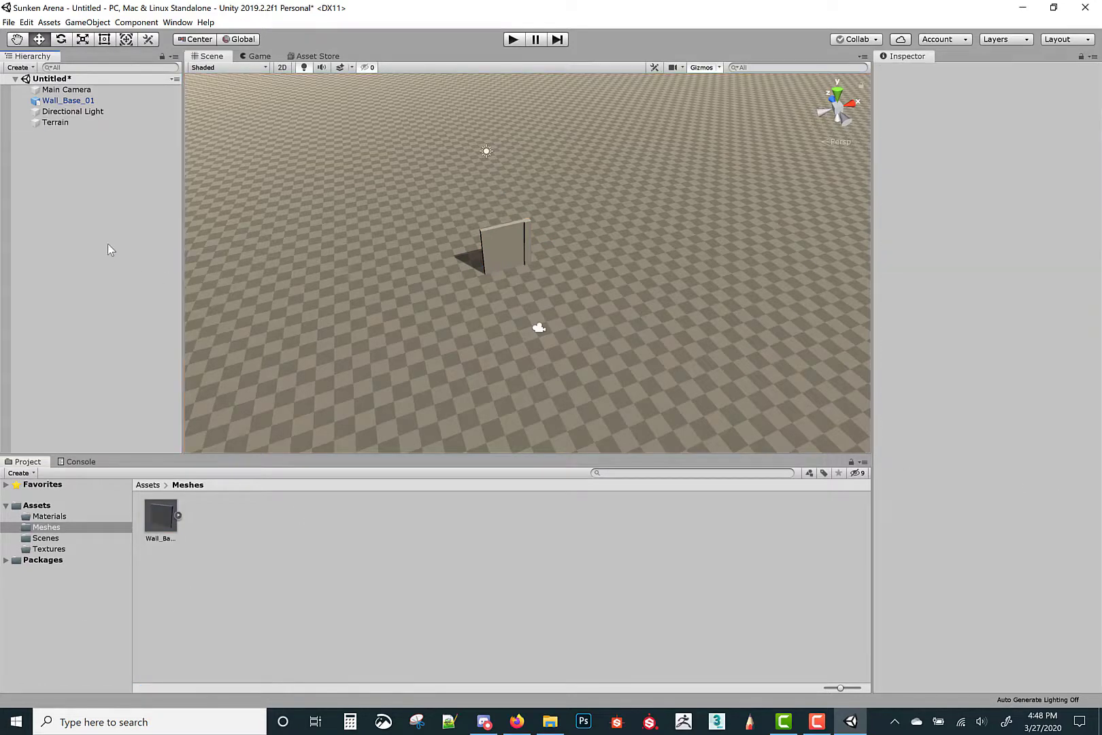
pyautogui.click(165, 526)
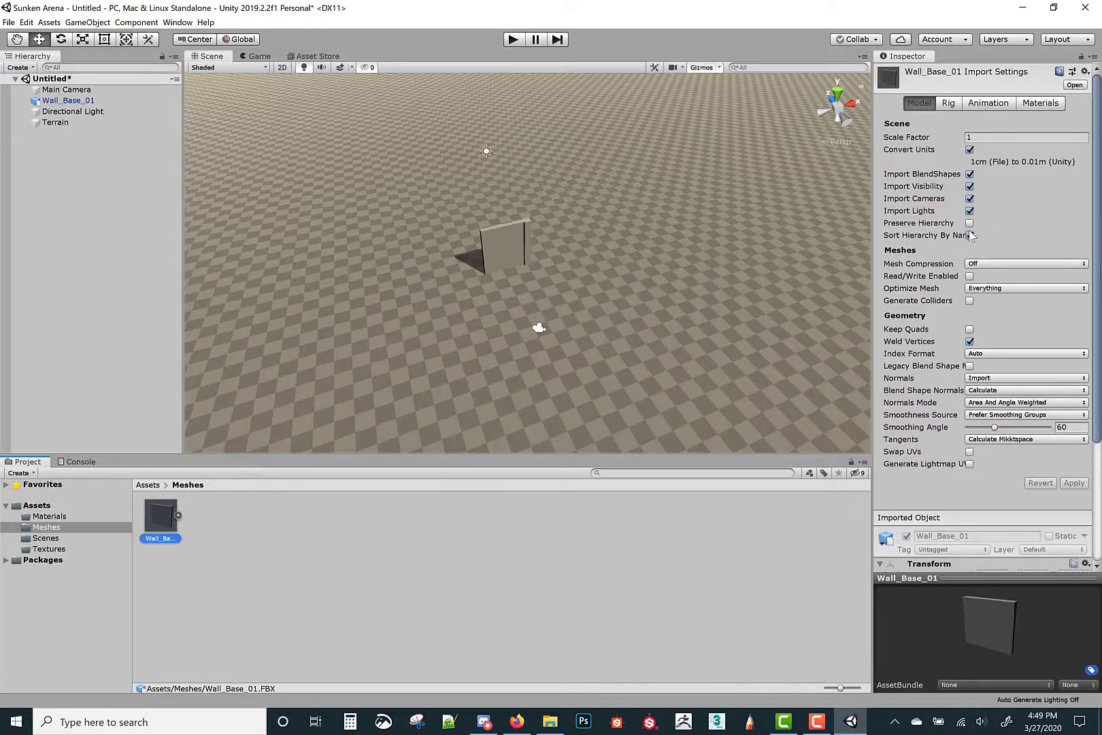
pyautogui.scroll(-4, 947, 244)
pyautogui.scroll(5, 947, 244)
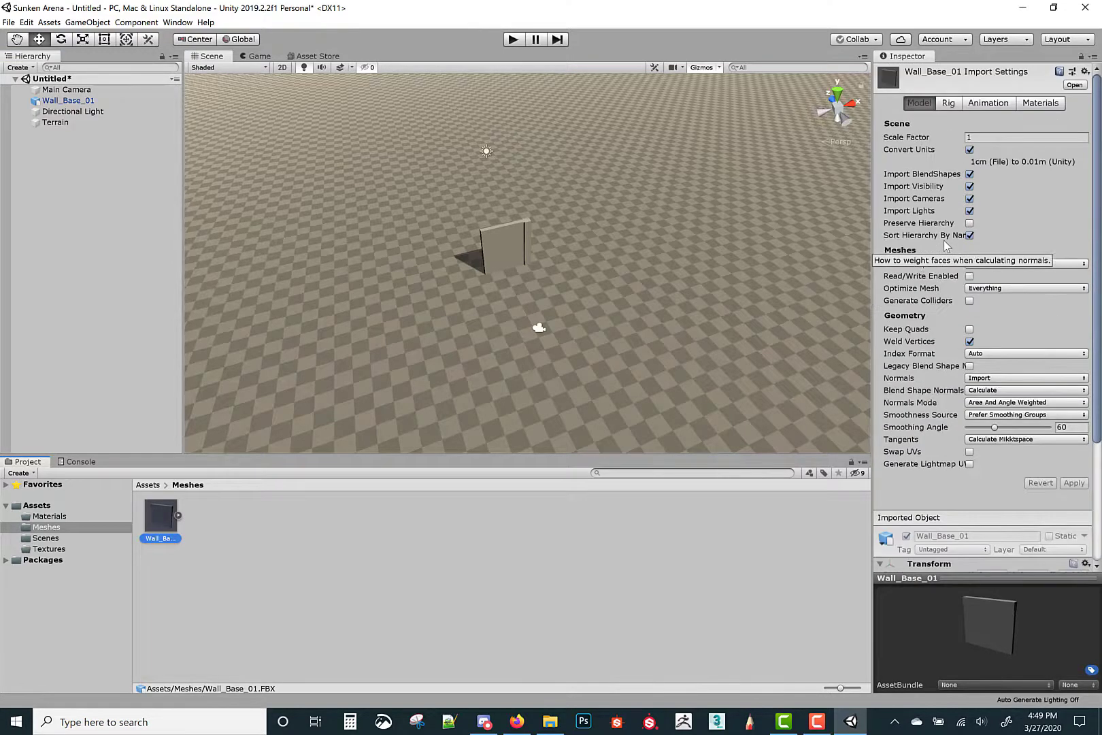
# - Add a Box Collider component to the Wall_Base_01 object in the scene
pyautogui.click(509, 251)
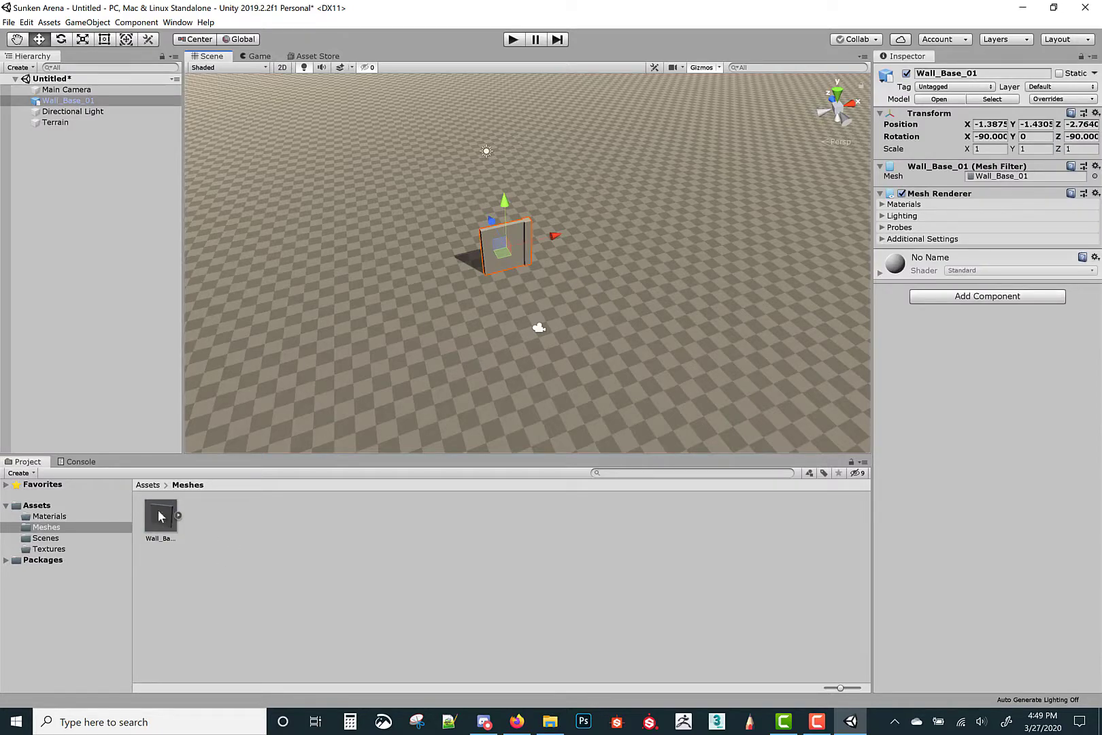
pyautogui.click(977, 298)
pyautogui.write('col')
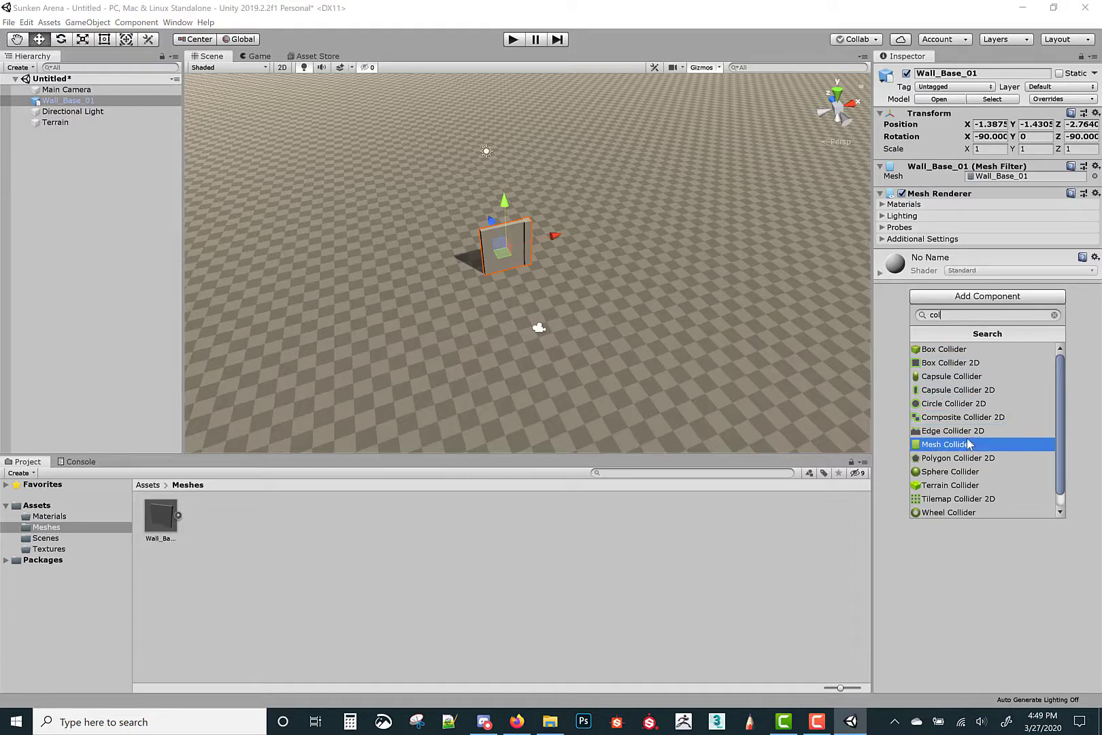
pyautogui.click(944, 349)
pyautogui.keyDown('alt'); pyautogui.moveTo(552, 274); pyautogui.dragTo(562, 272); pyautogui.keyUp('alt')
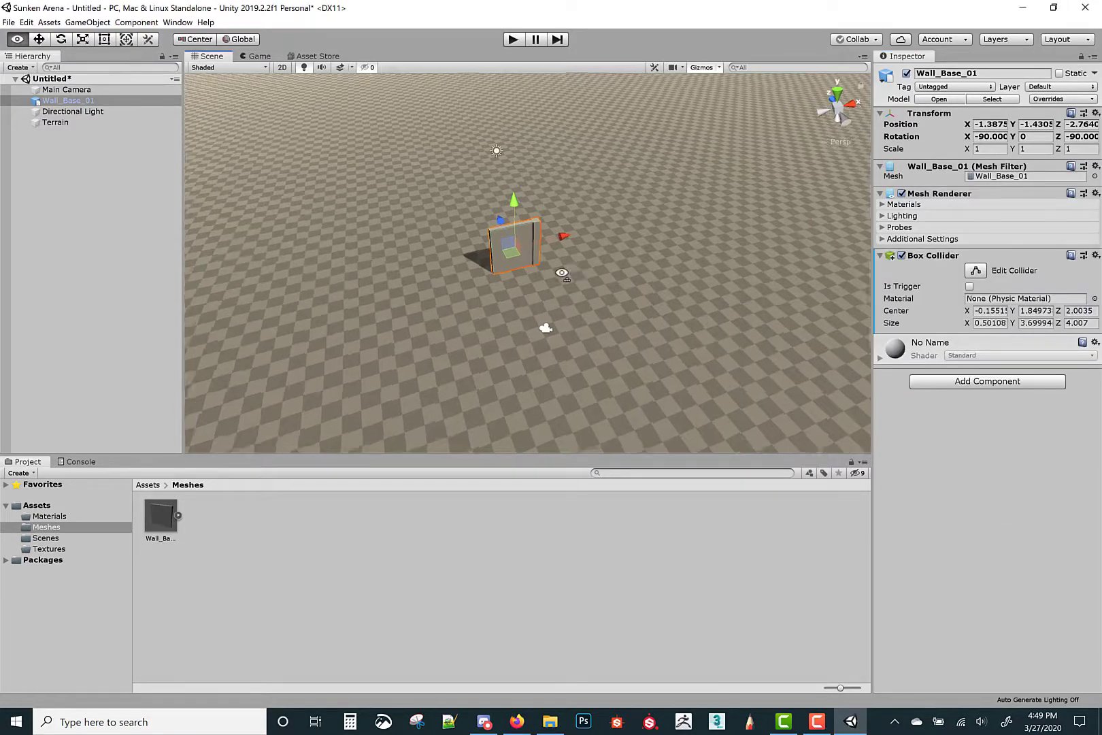
pyautogui.press('w')
pyautogui.moveTo(562, 273)
pyautogui.mouseDown(button='right')
pyautogui.moveTo(578, 256)
pyautogui.moveTo(667, 240)
pyautogui.moveTo(780, 261)
pyautogui.moveTo(623, 259)
pyautogui.moveTo(620, 191)
pyautogui.moveTo(586, 278)
pyautogui.moveTo(612, 288)
pyautogui.moveTo(603, 298)
pyautogui.mouseUp(button='right')
pyautogui.press('s')
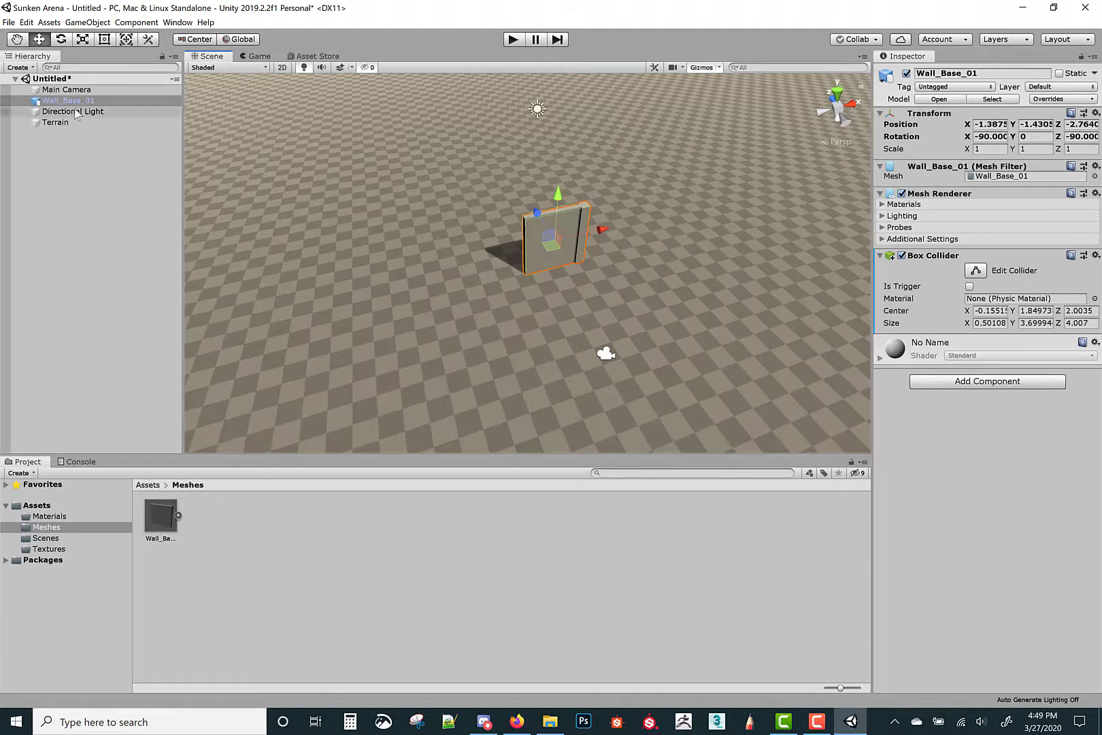
# - Create a folder named prefabs directly inside the Assets folder
pyautogui.click(37, 505)
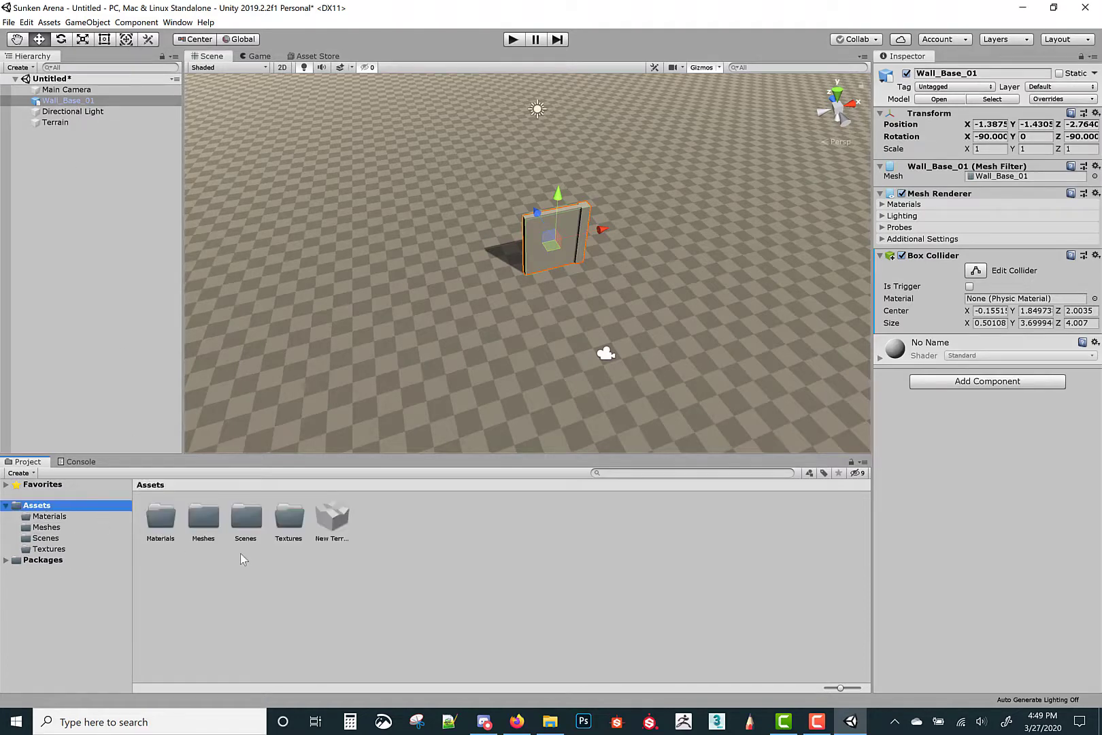
pyautogui.rightClick(206, 553)
pyautogui.moveTo(278, 295)
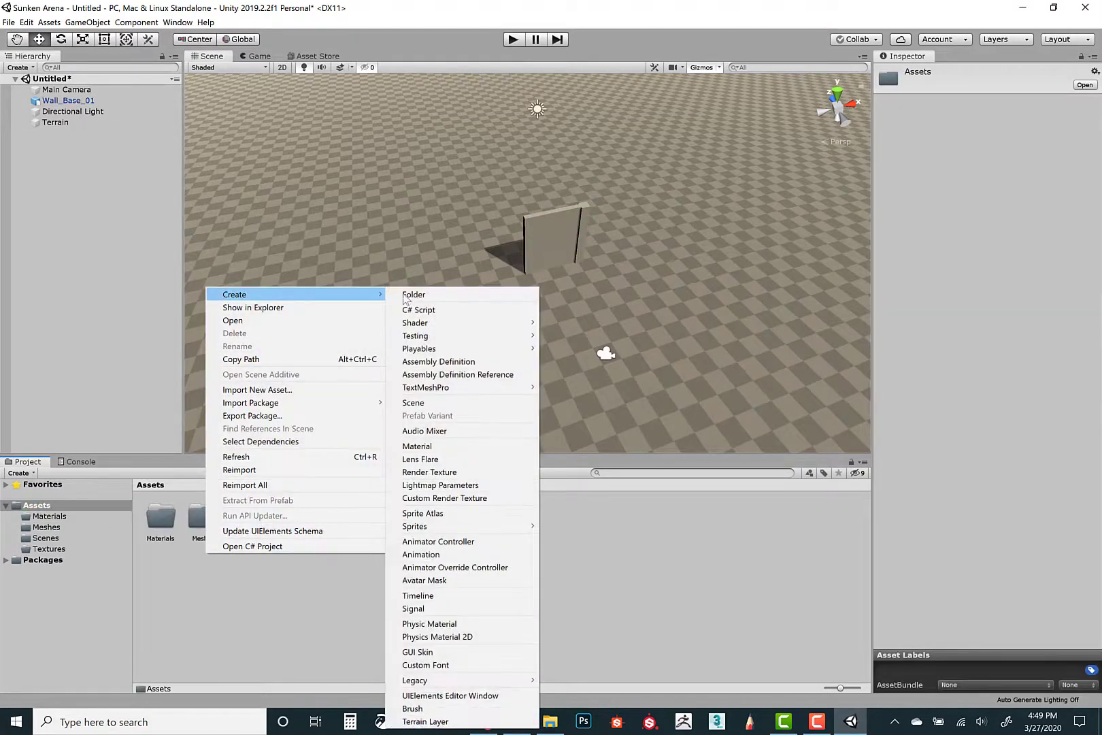
pyautogui.click(471, 297)
pyautogui.write('prefabs')
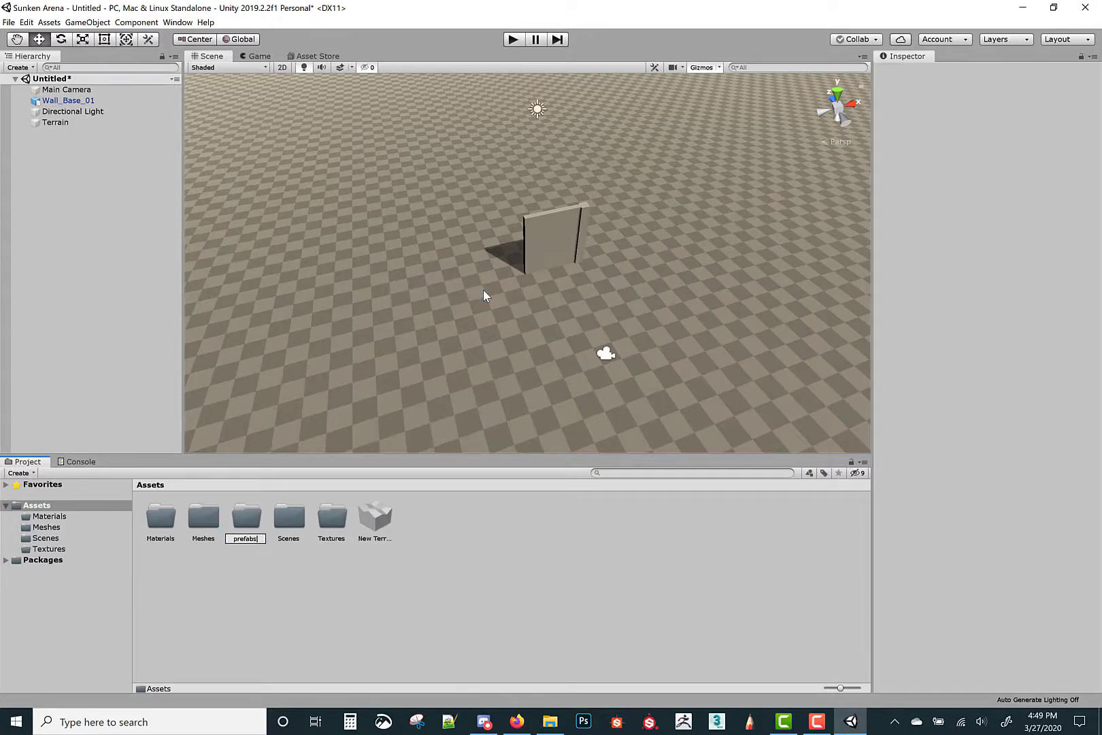
pyautogui.press('Return')
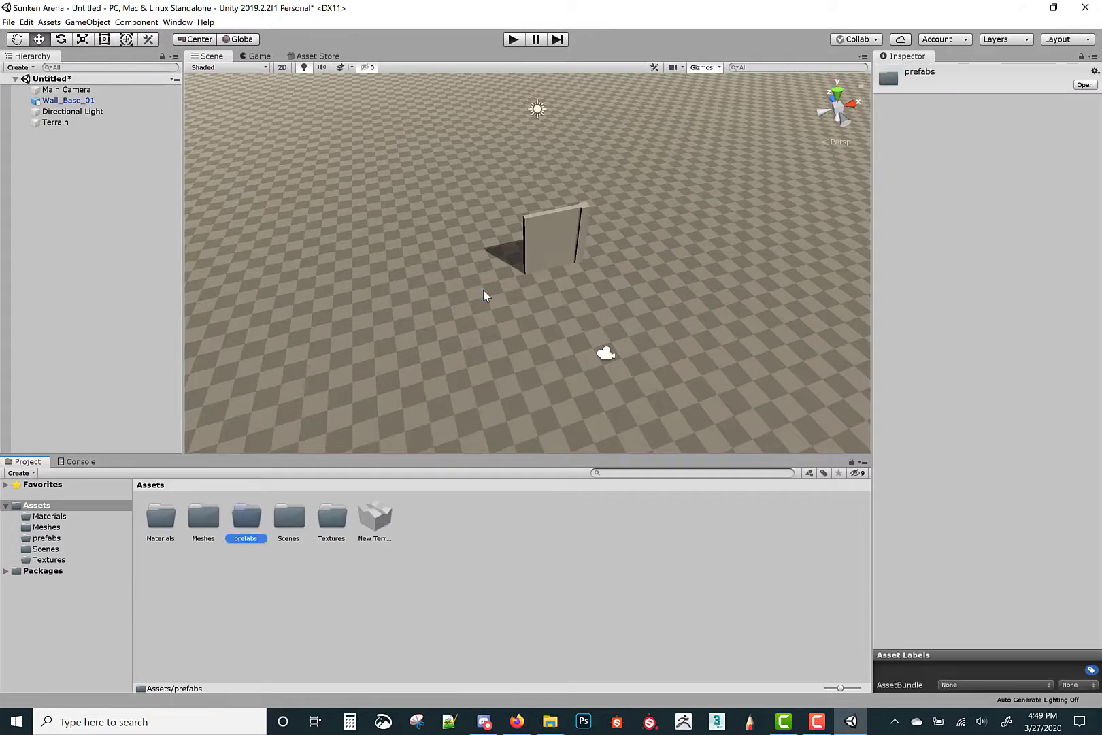
# - Save the scene's Wall_Base_01 object as an original prefab in the prefabs folder
pyautogui.click(66, 89)
pyautogui.click(73, 102)
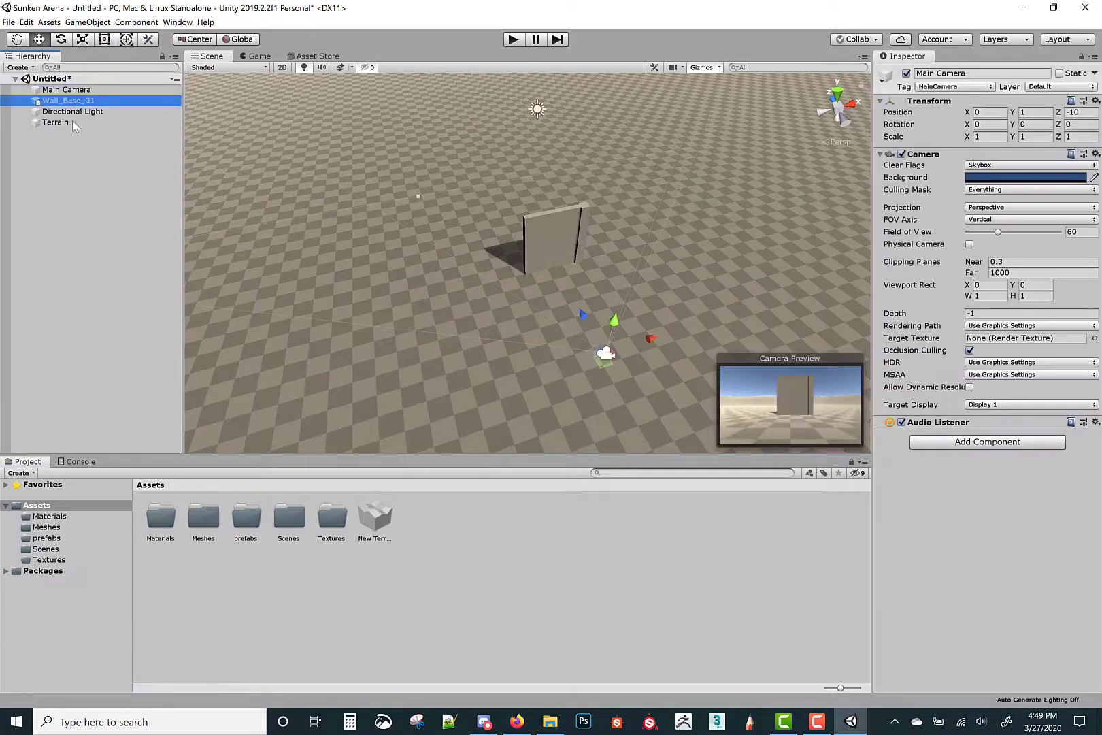
pyautogui.moveTo(74, 106); pyautogui.dragTo(248, 524)
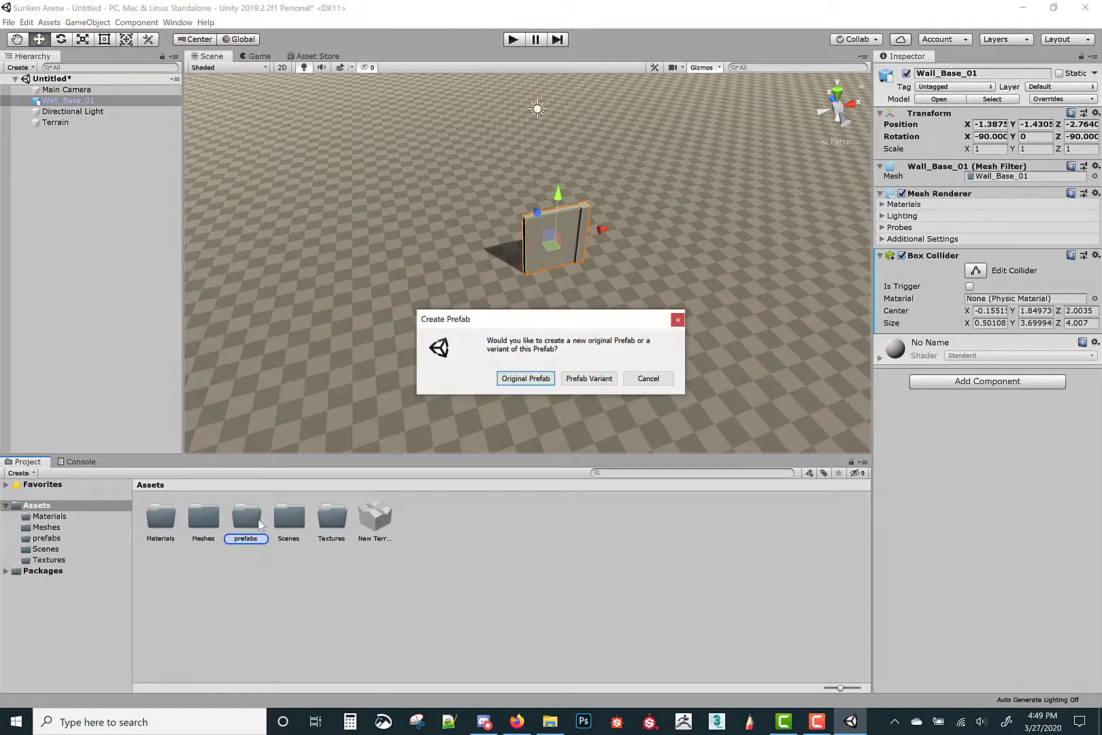
pyautogui.click(524, 382)
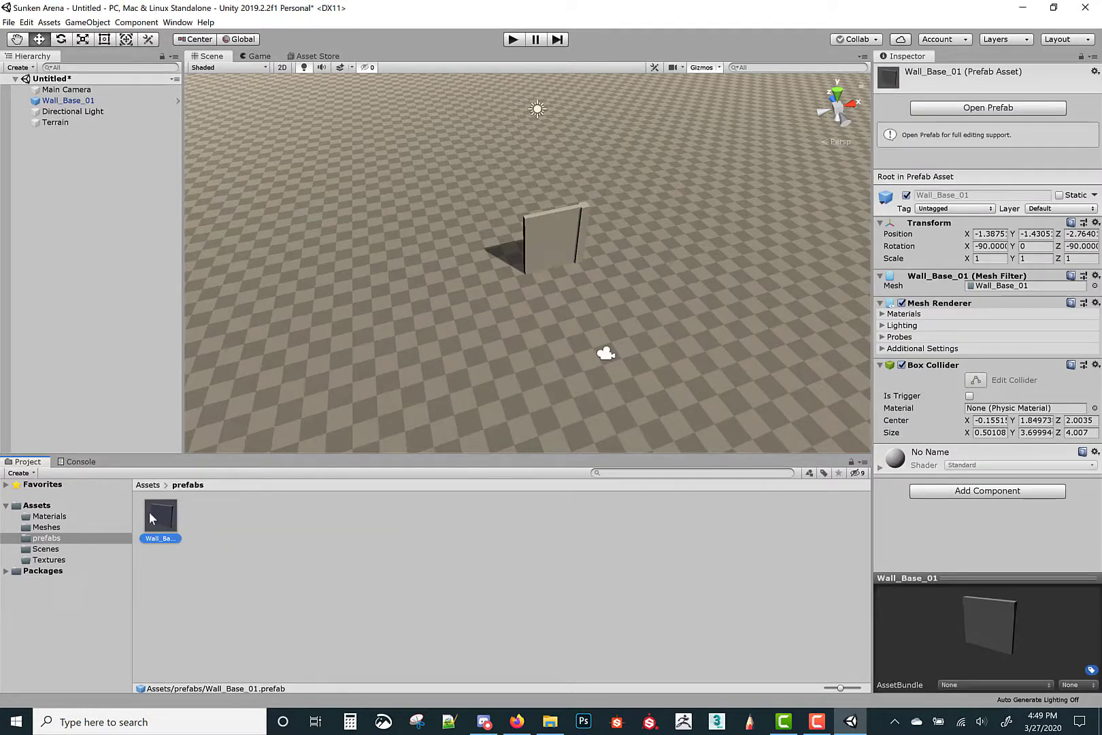
# - Replace the existing wall in the scene with an instance of the Wall_Base_01 prefab from the prefabs folder
pyautogui.click(354, 547)
pyautogui.click(542, 257)
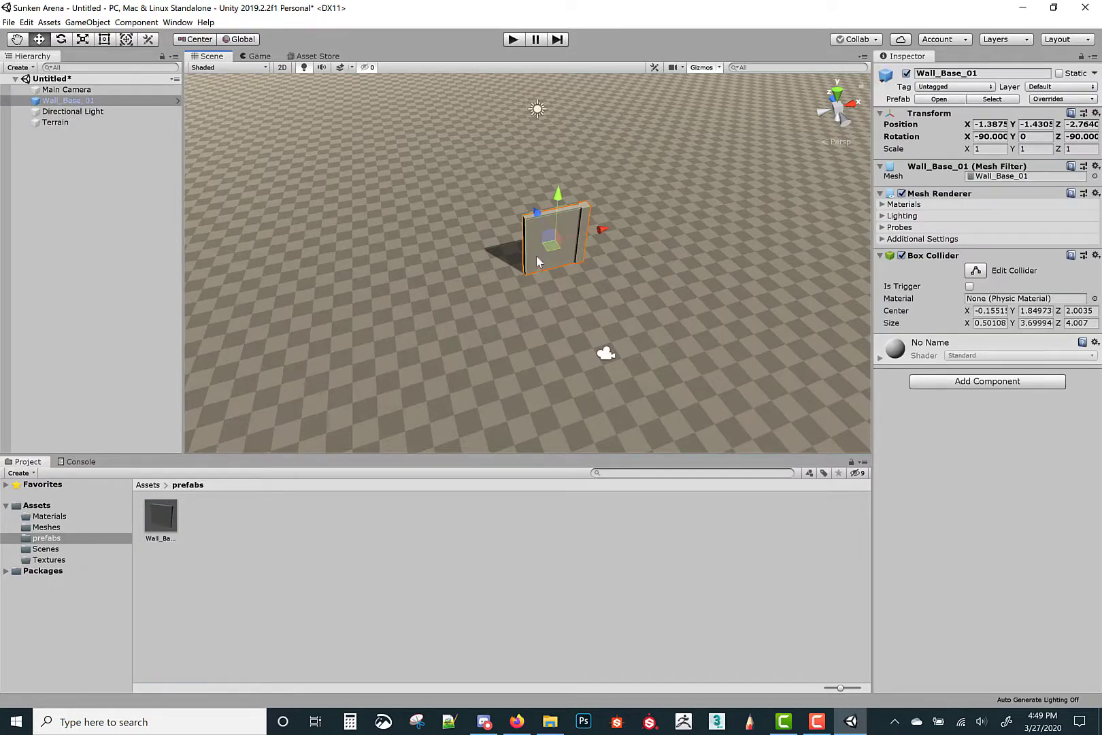
pyautogui.press('Delete')
pyautogui.moveTo(181, 511); pyautogui.dragTo(500, 256)
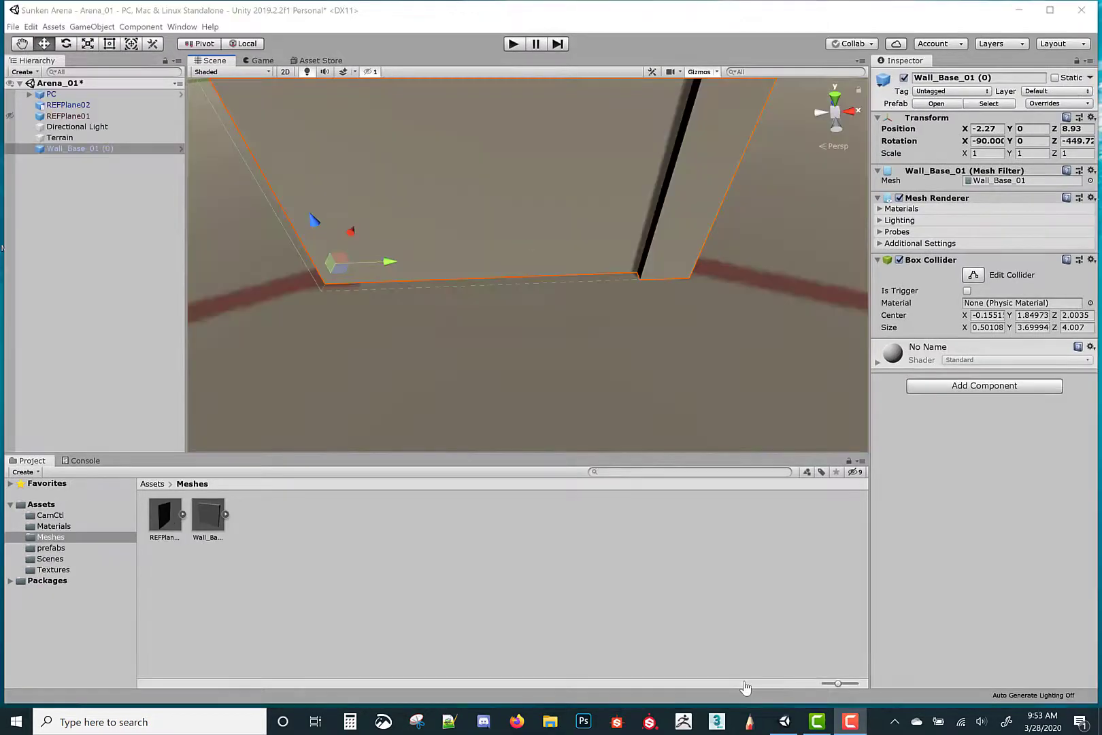